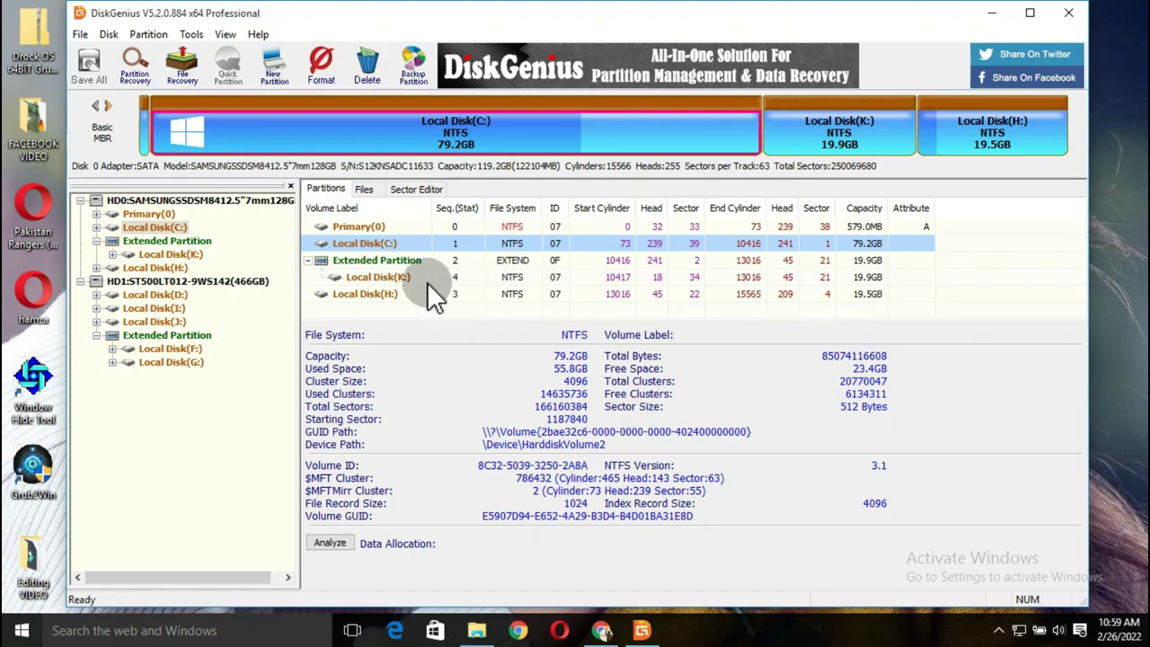
Format the 19.9 GB Local Disk (K:) partition as Ext4 with the volume label VIP.
left_click(393, 275)
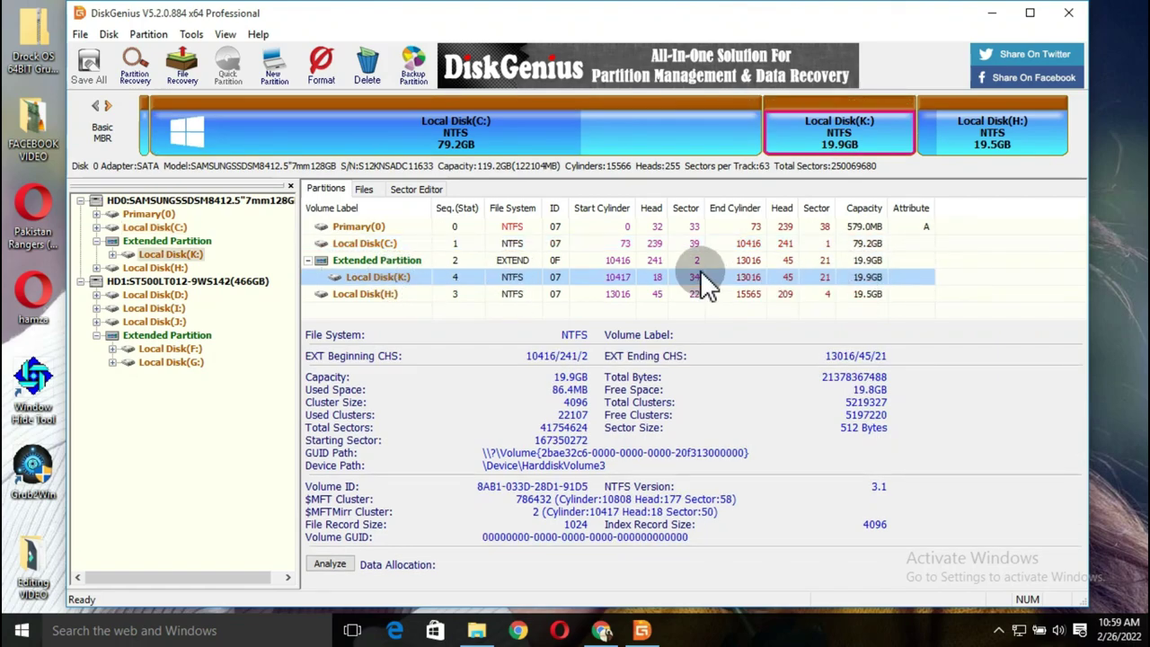
double_click(381, 278)
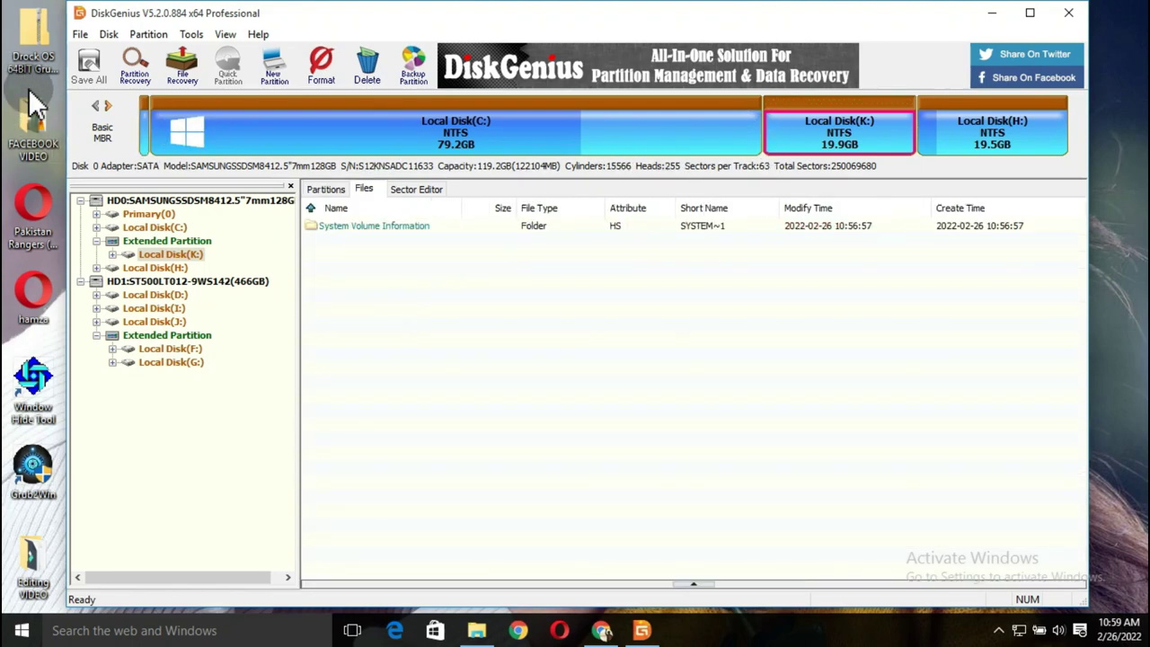
left_click(317, 189)
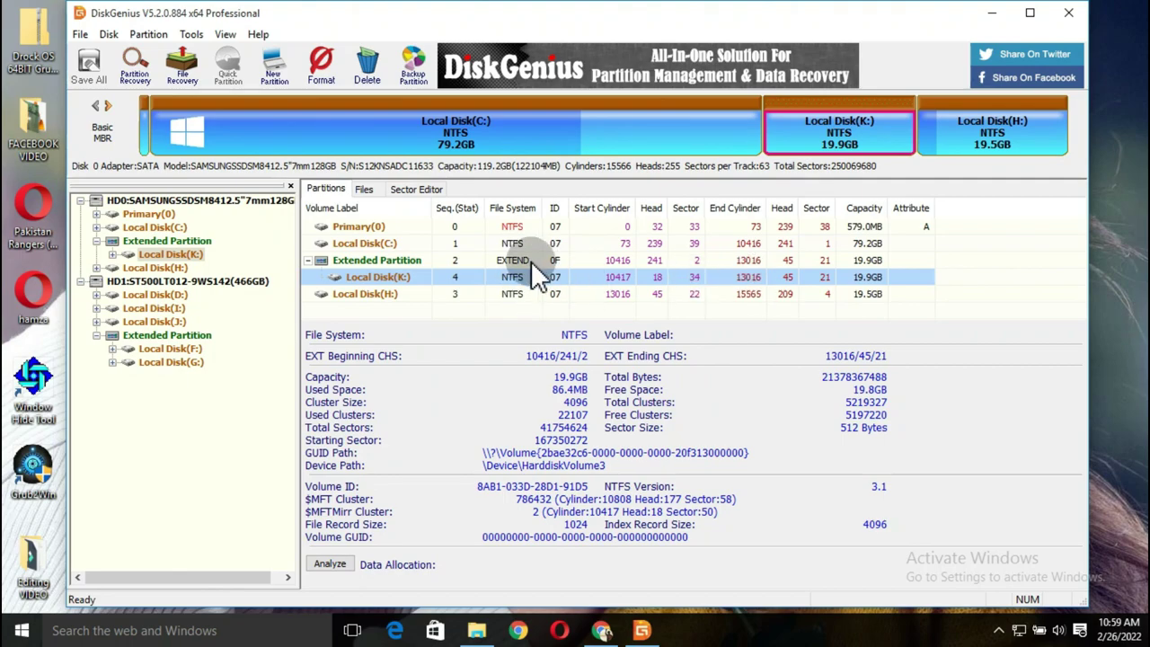
right_click(389, 274)
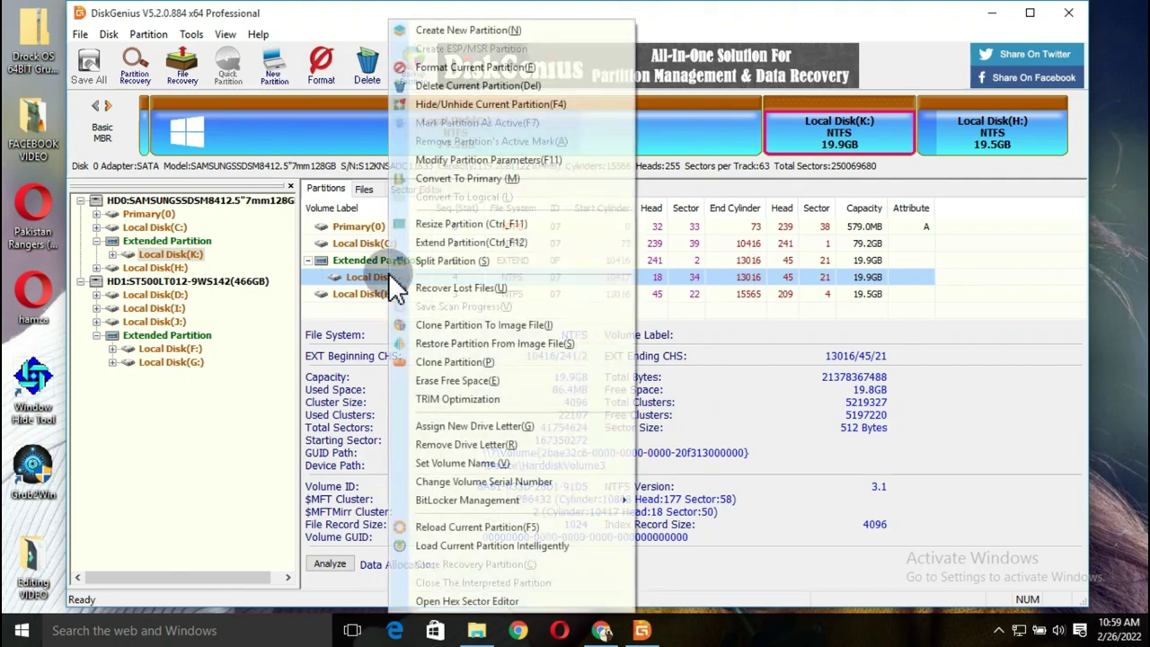
left_click(532, 69)
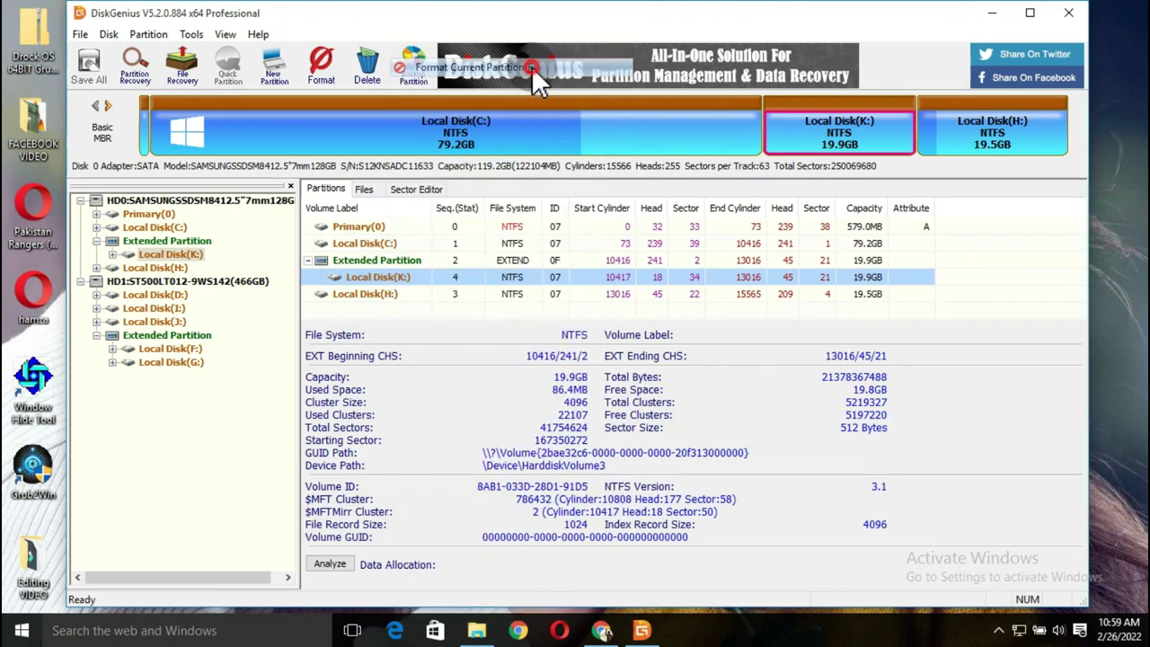
left_click(642, 238)
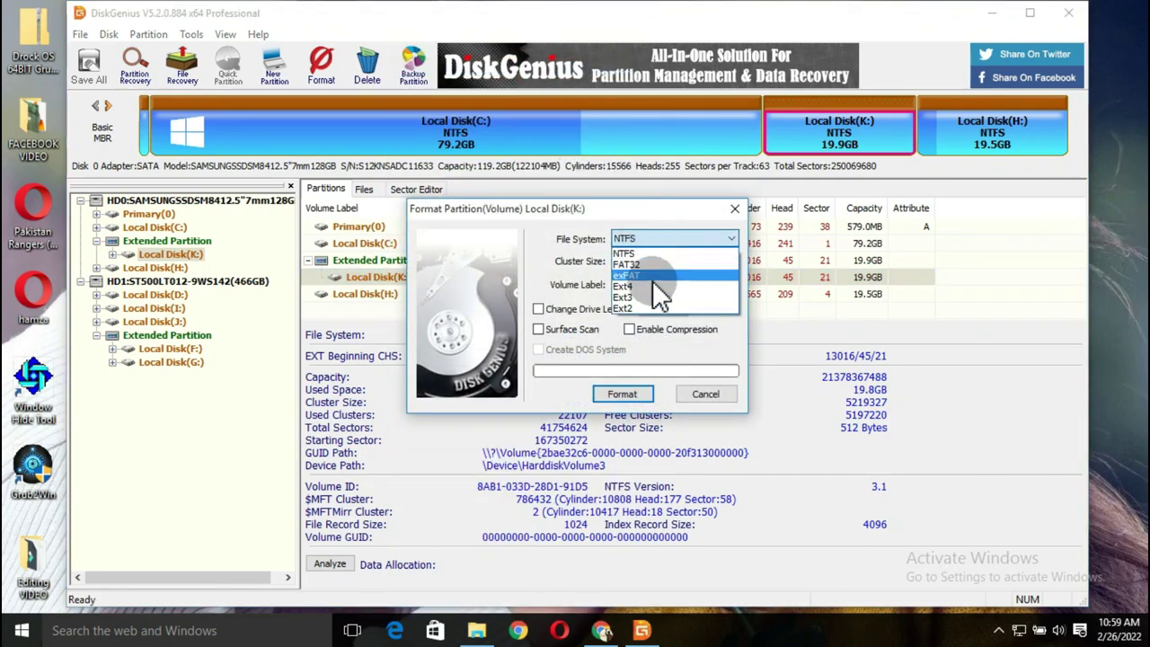
left_click(655, 285)
left_click(641, 283)
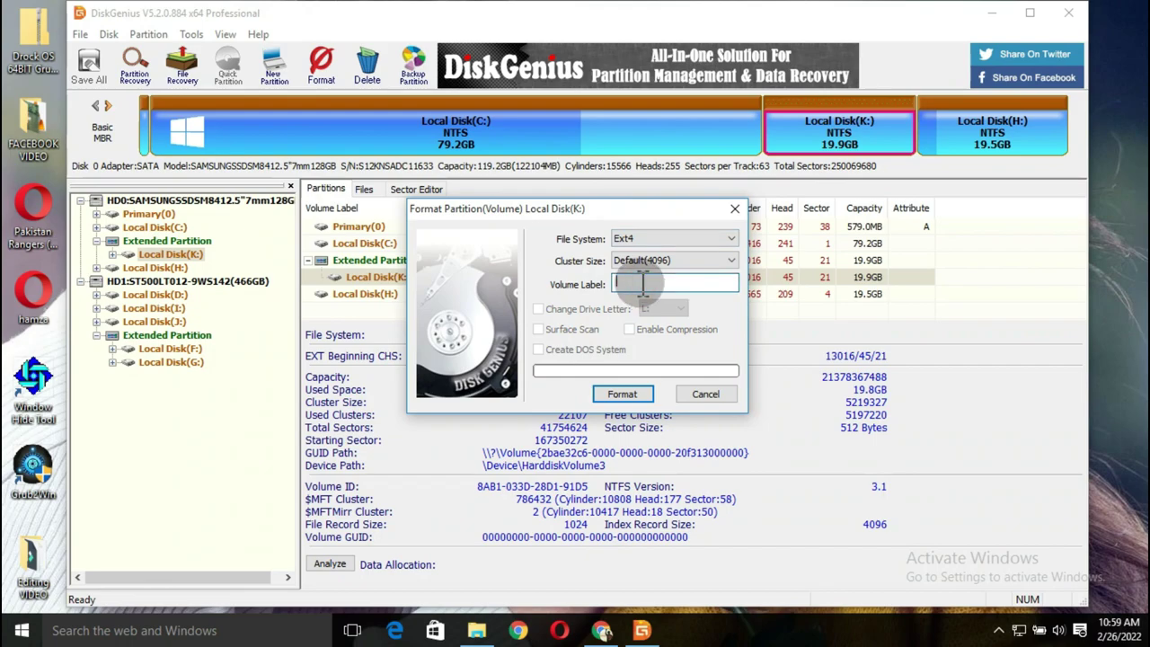
type("VIP")
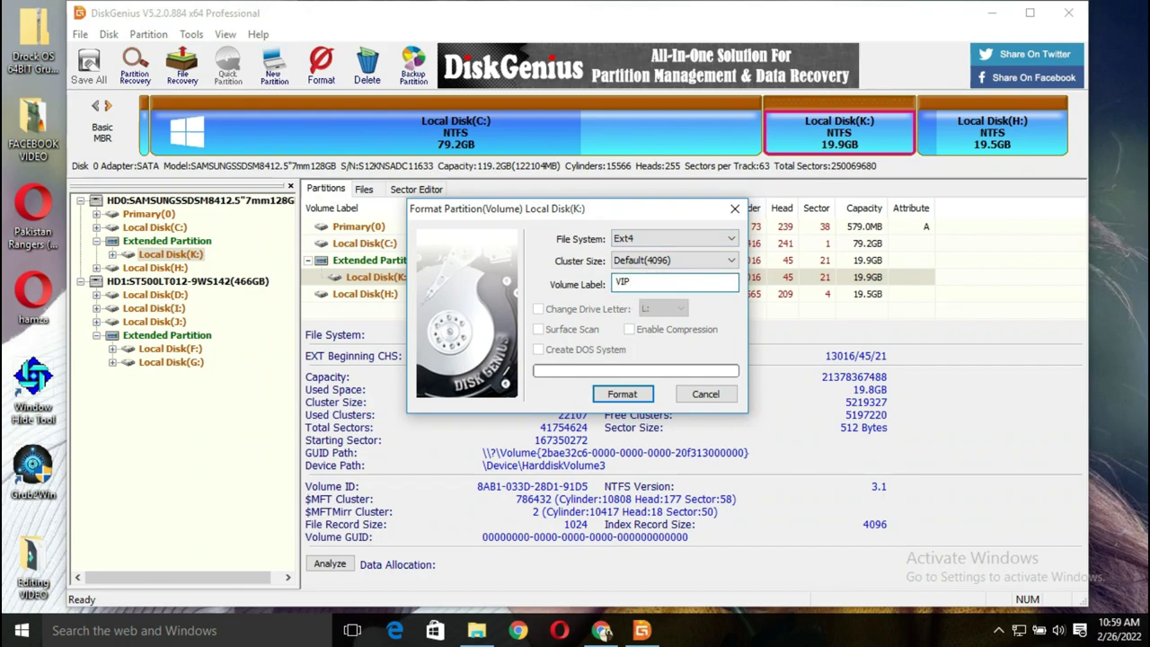
left_click(608, 396)
left_click(606, 346)
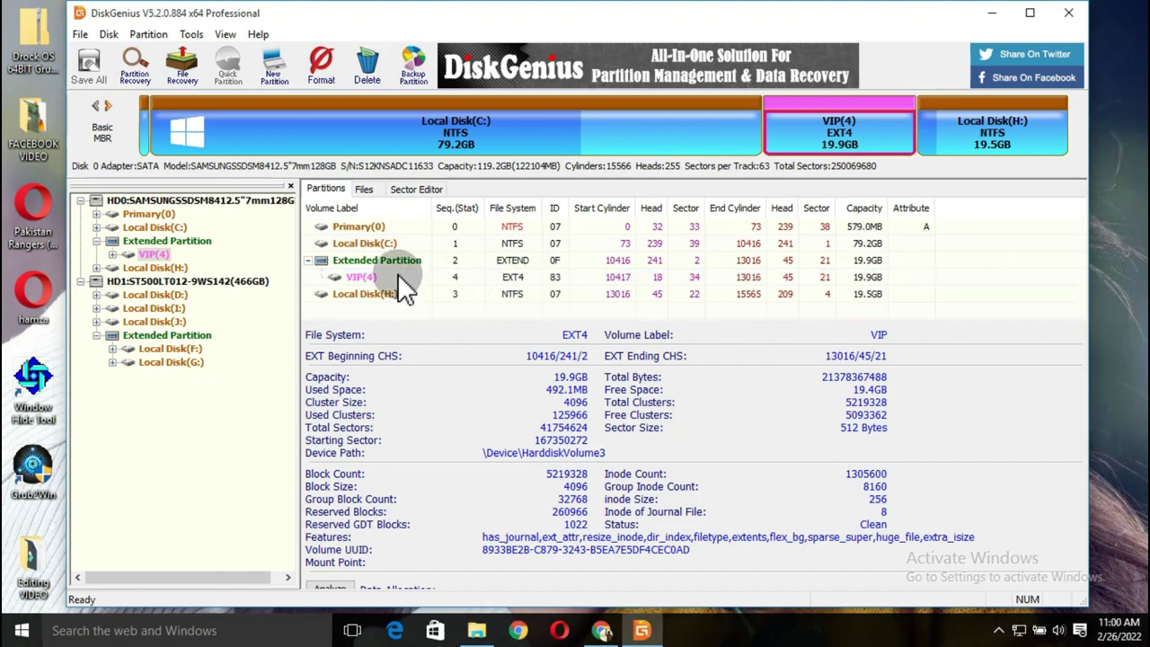
Create a folder named vip at the root of the VIP partition.
double_click(365, 277)
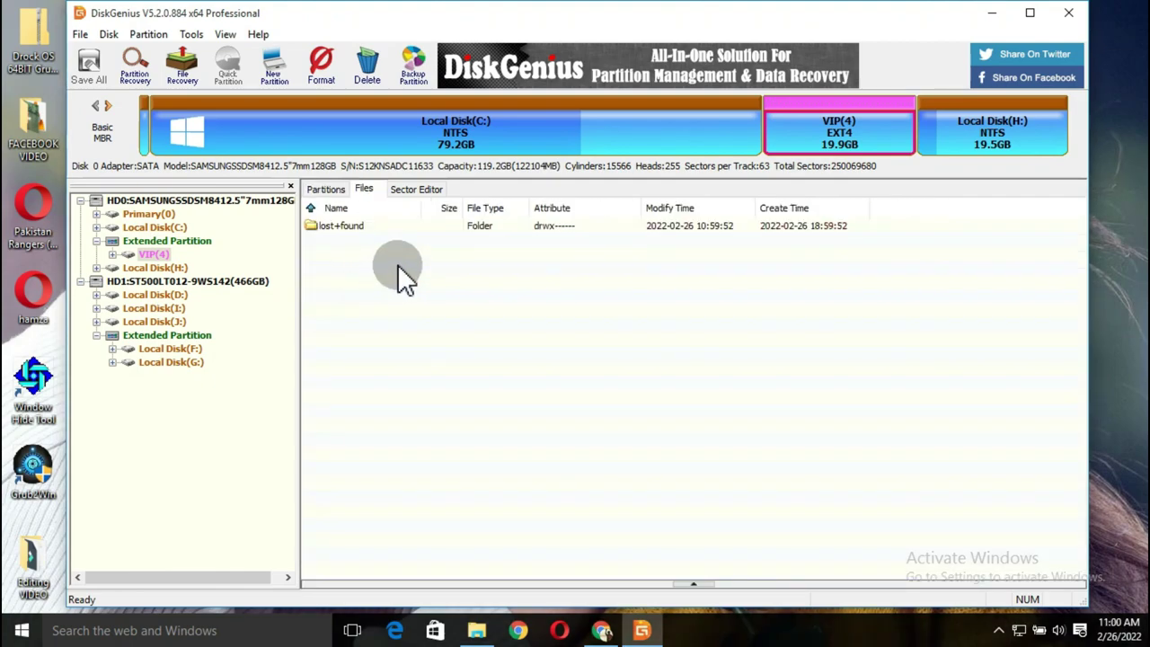
right_click(399, 266)
left_click(476, 368)
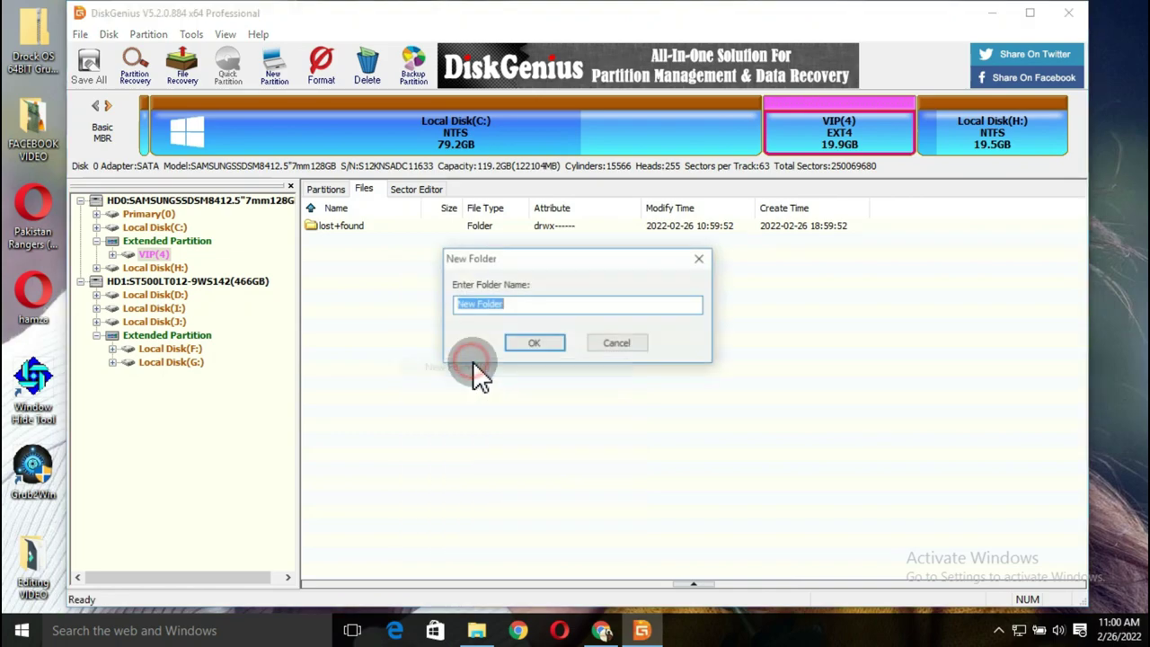
type("vip")
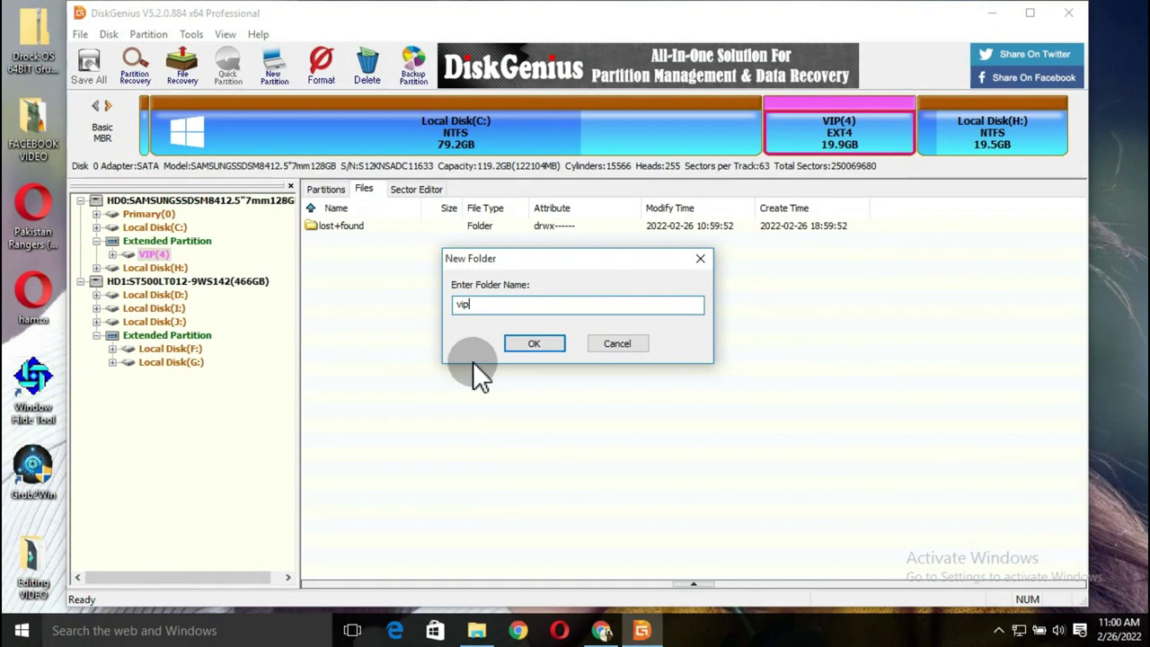
left_click(568, 321)
left_click(527, 348)
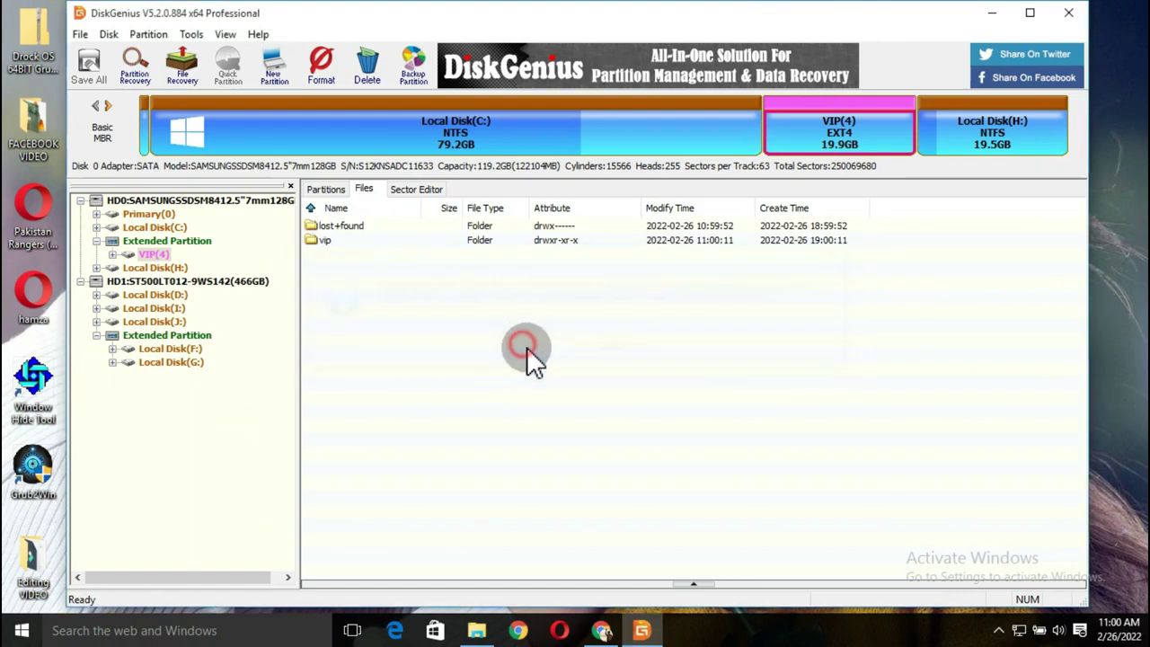
Create a folder named data inside the vip folder.
double_click(328, 240)
right_click(432, 298)
left_click(529, 393)
type("Abid")
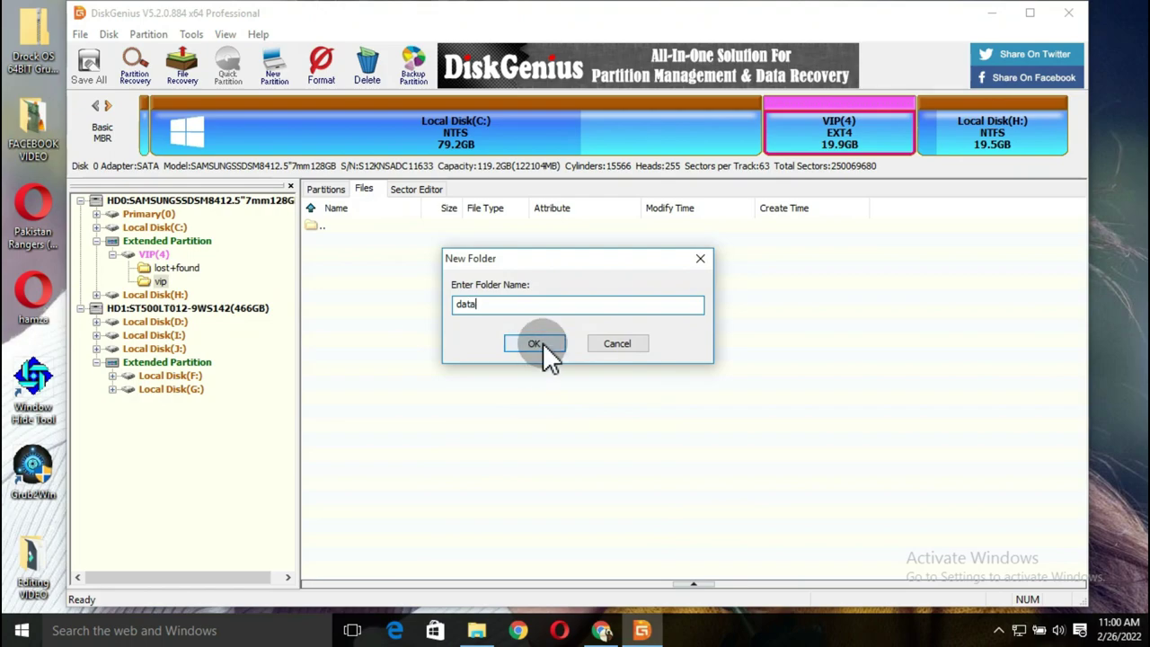
left_click(543, 343)
left_click(548, 352)
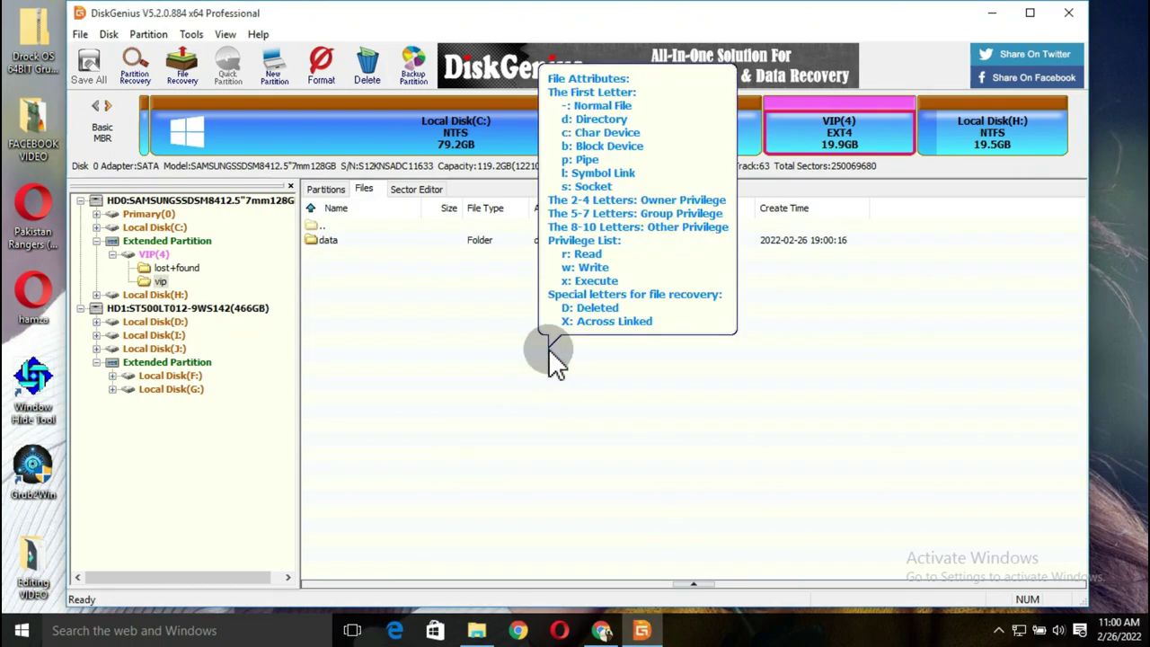
Switch to File Explorer and open the VIP.Console.2.1.x64 disc image with Windows Explorer.
left_click(476, 630)
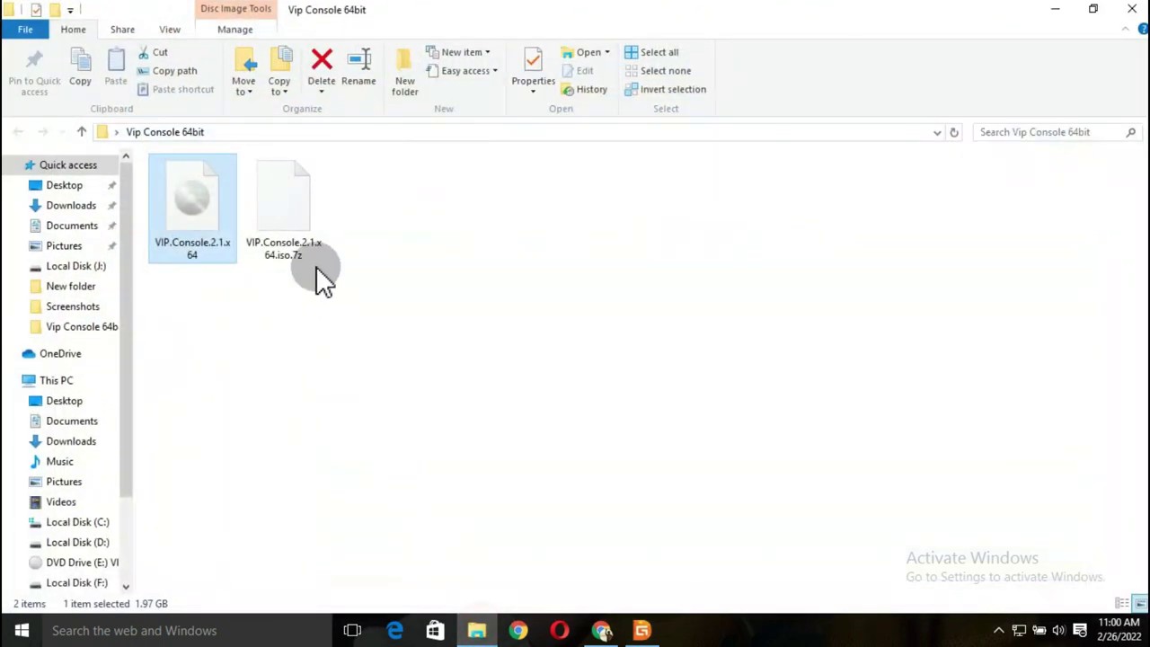
right_click(180, 195)
left_click(244, 279)
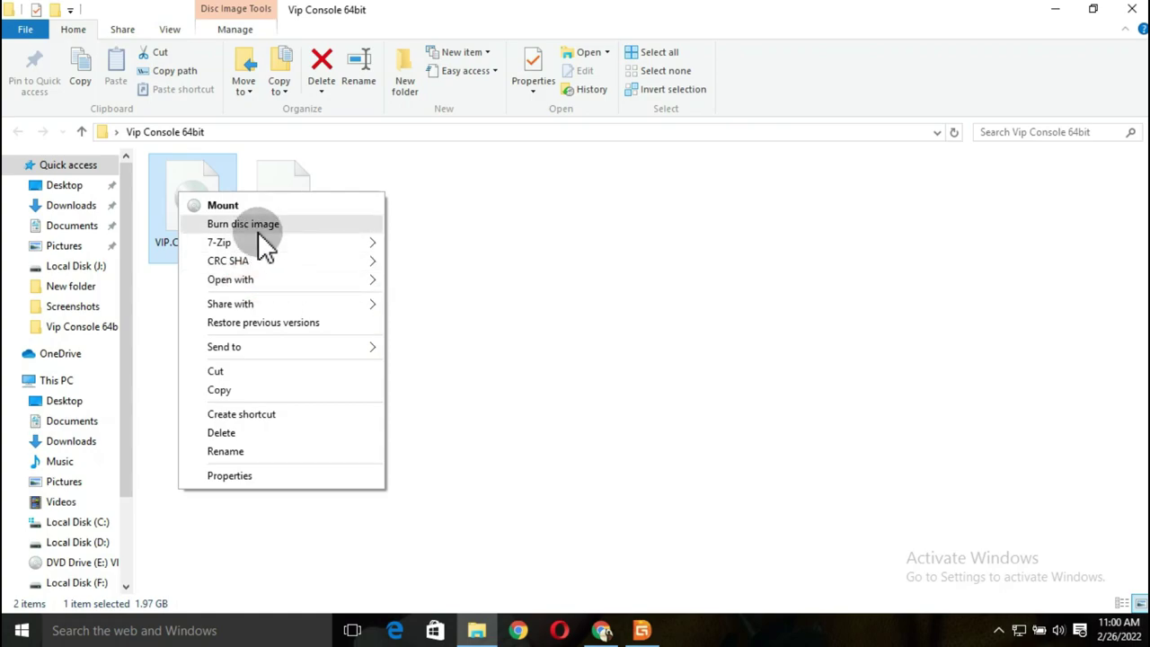
mouse_move(260, 241)
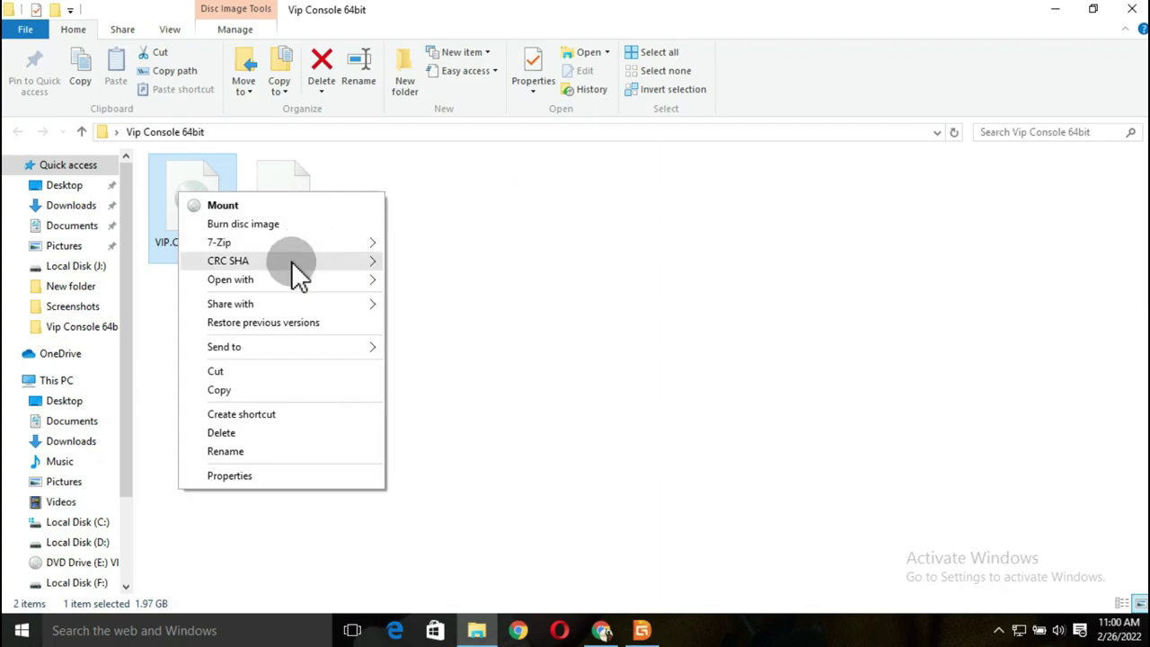
mouse_move(275, 282)
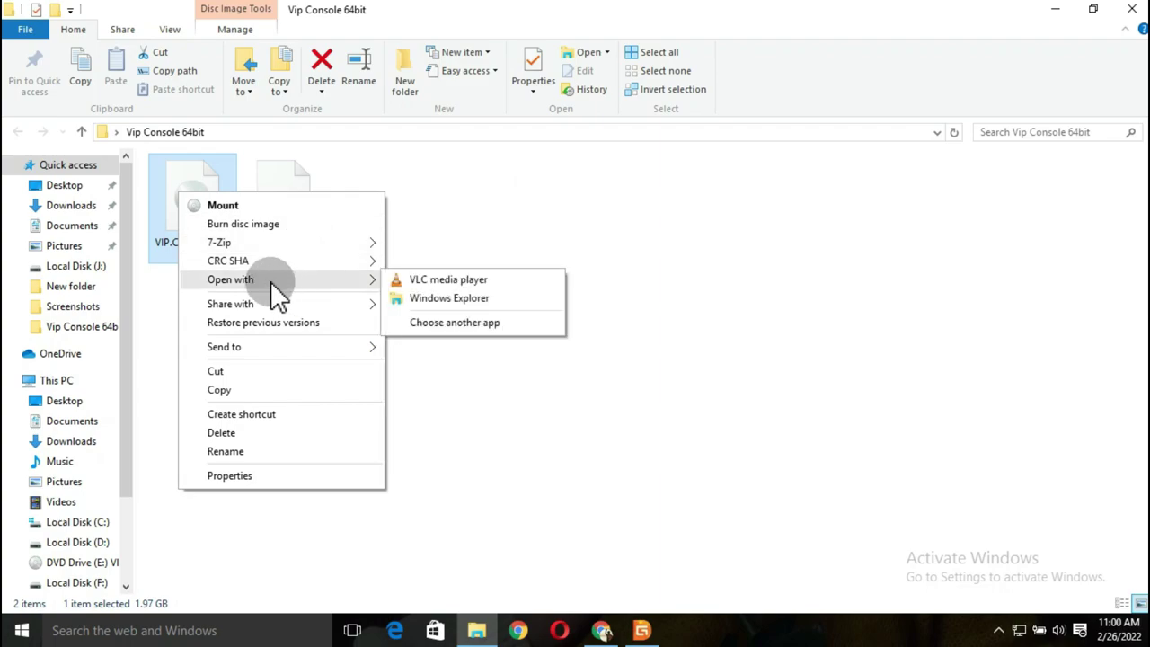
left_click(454, 301)
Copy initrd, install, kernel, ramdisk and system from the mounted image into the partition's vip folder in DiskGenius.
left_click(573, 230)
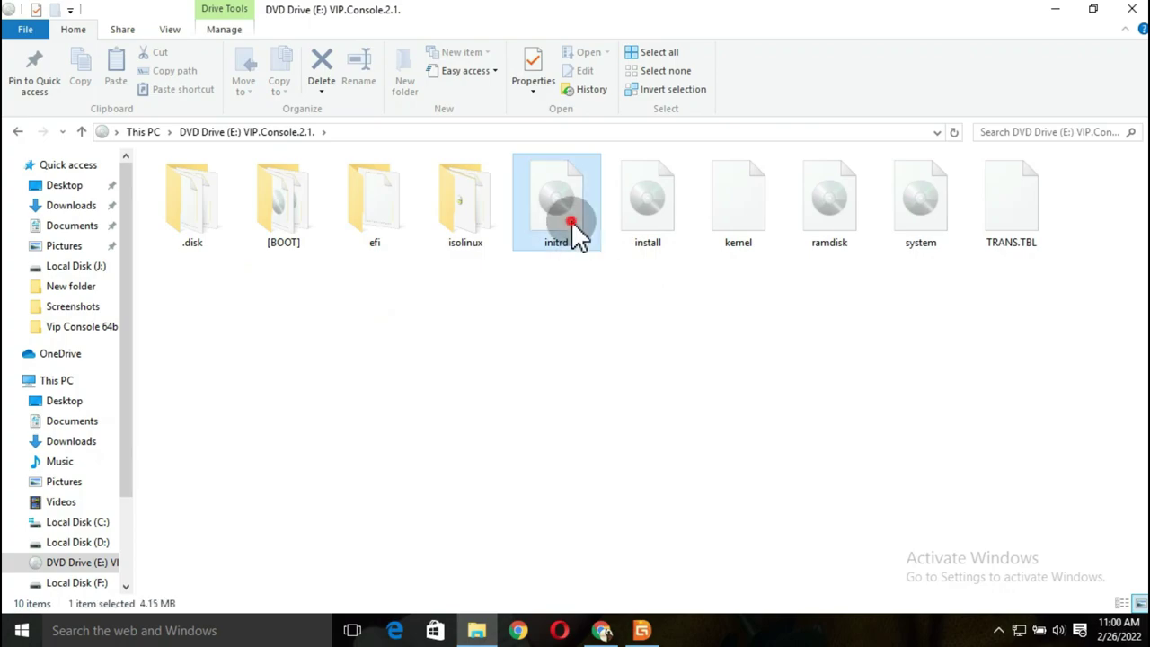
left_click(654, 206, "ctrl")
left_click(751, 214, "ctrl")
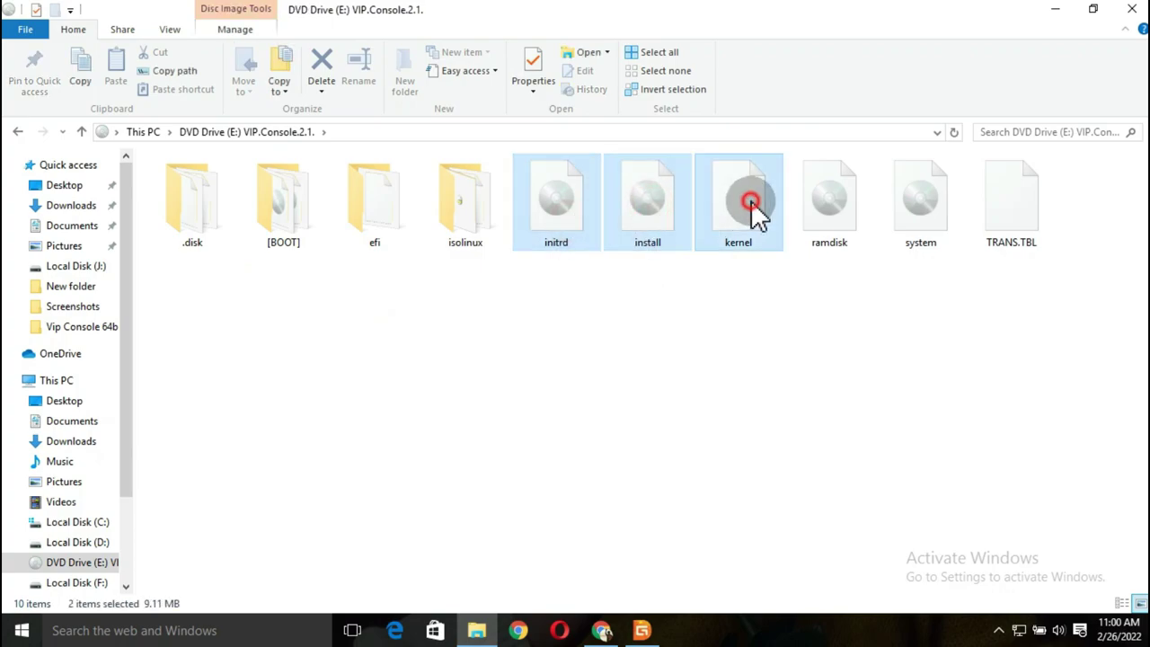
left_click(932, 193, "ctrl")
left_click(821, 207, "ctrl")
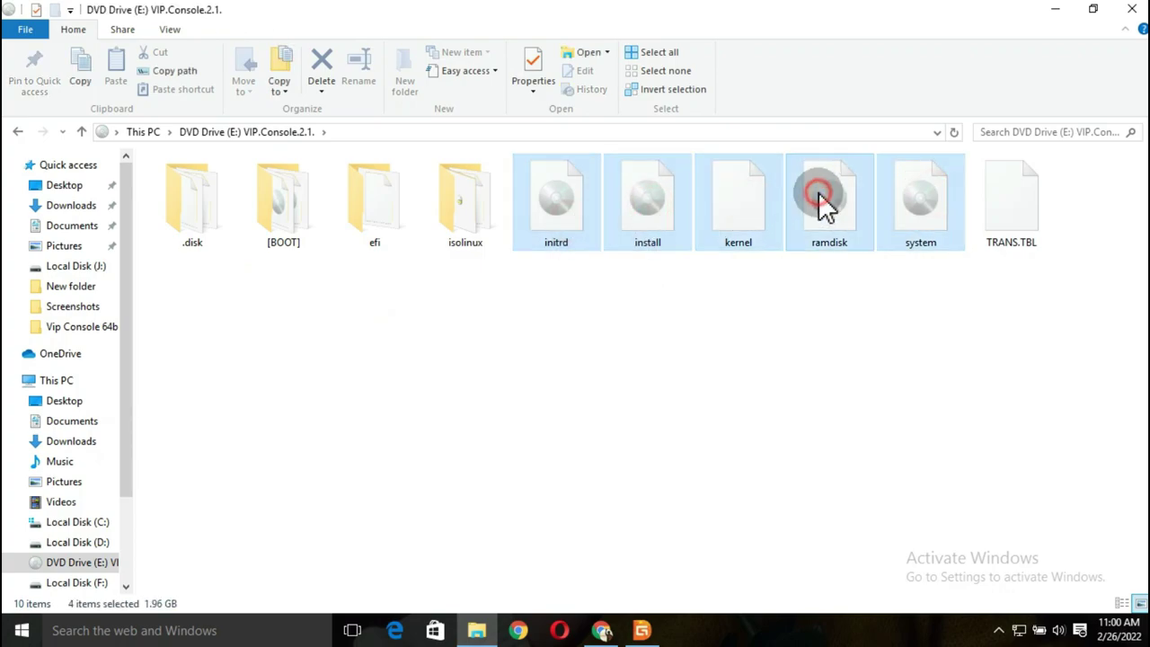
left_click_drag(589, 238, 585, 403)
left_click(531, 349)
left_click(532, 349)
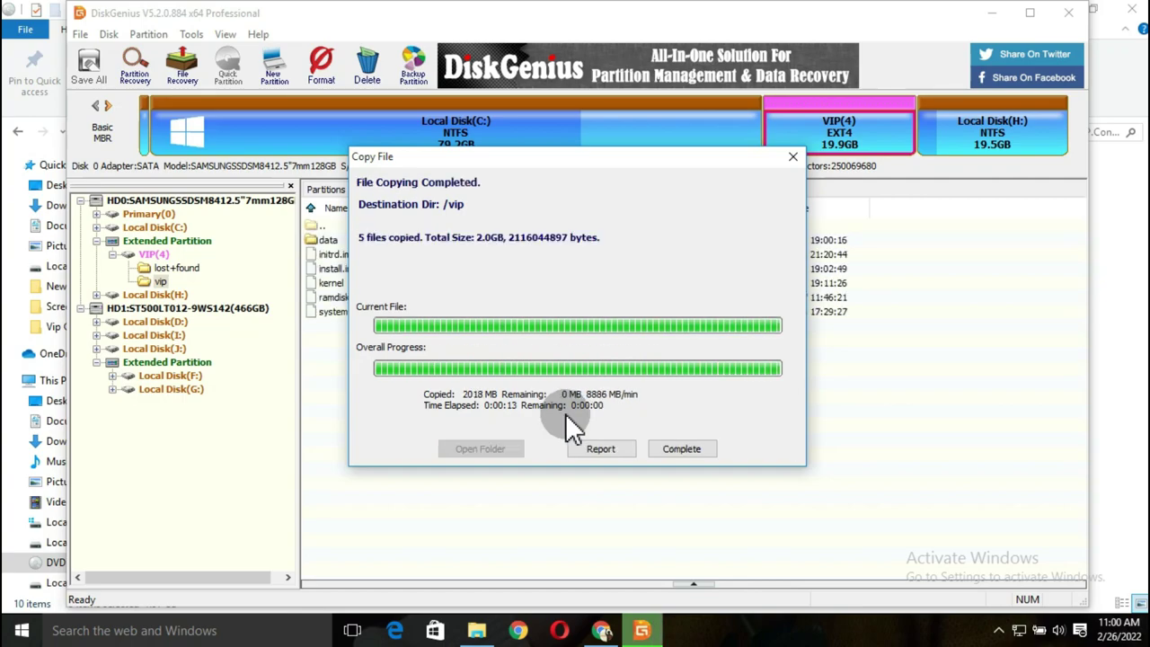
left_click(682, 448)
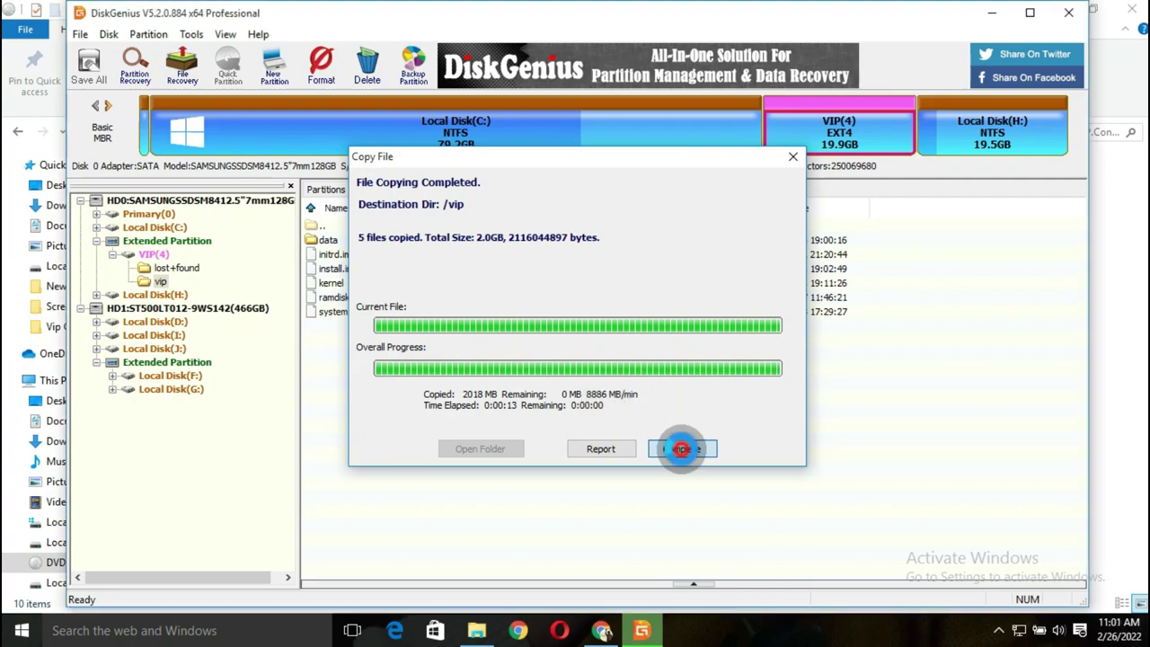
Copy vip.findme from the desktop into the partition's vip folder and close DiskGenius.
left_click(1069, 13)
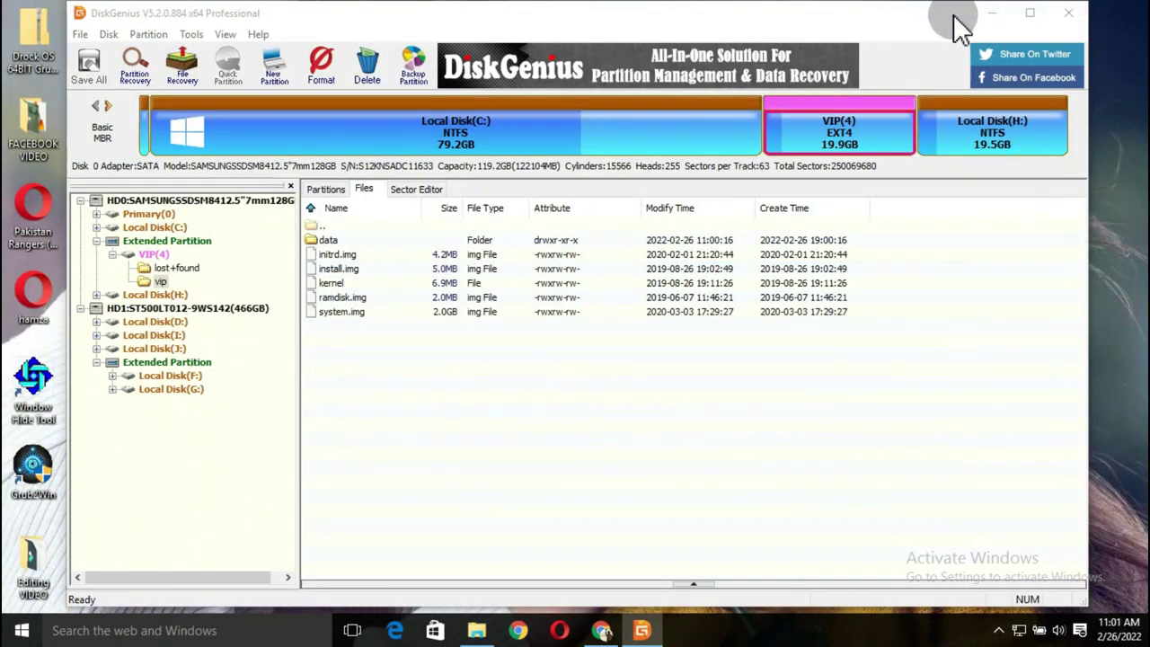
left_click_drag(959, 27, 683, 35)
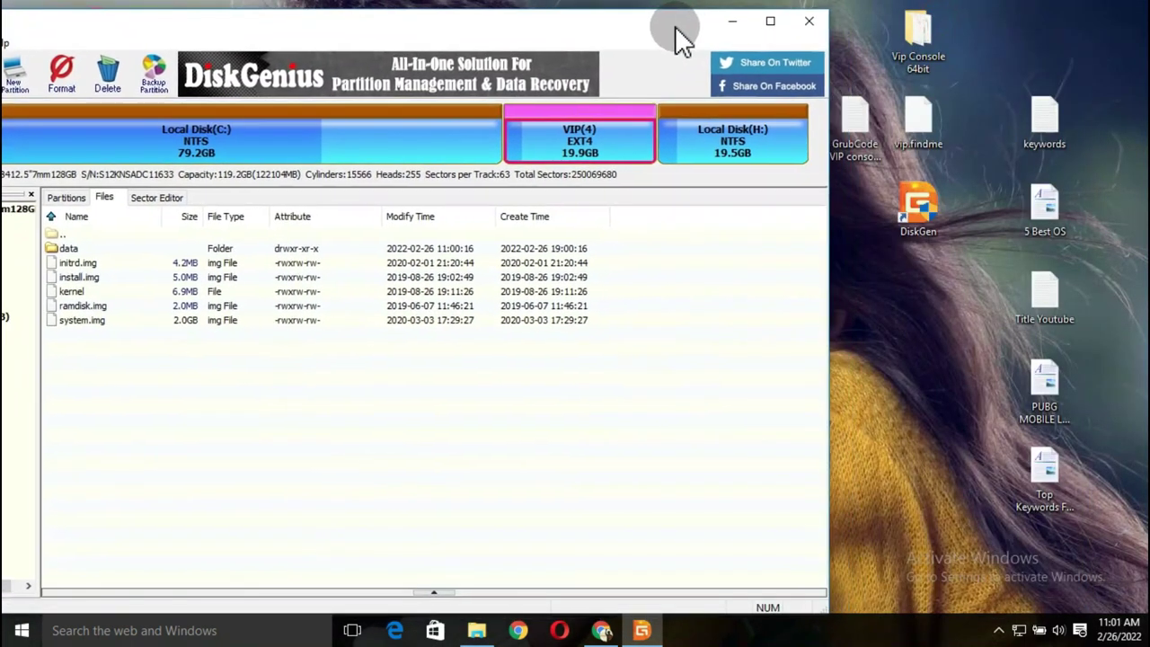
left_click(935, 126)
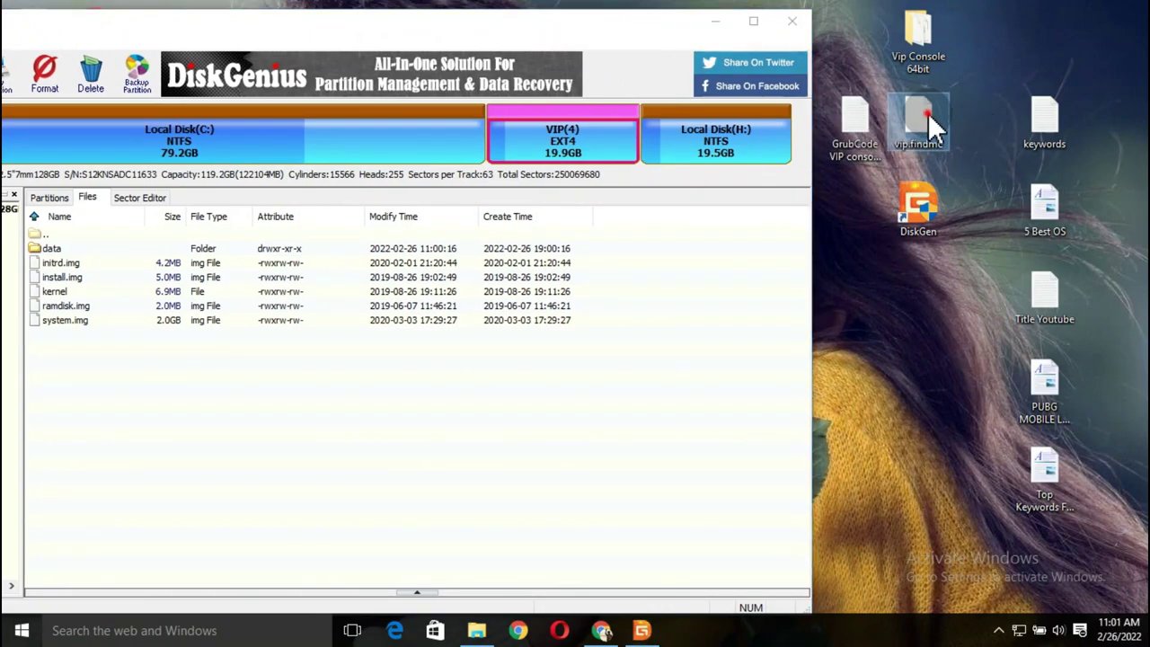
left_click_drag(928, 121, 379, 402)
left_click(264, 356)
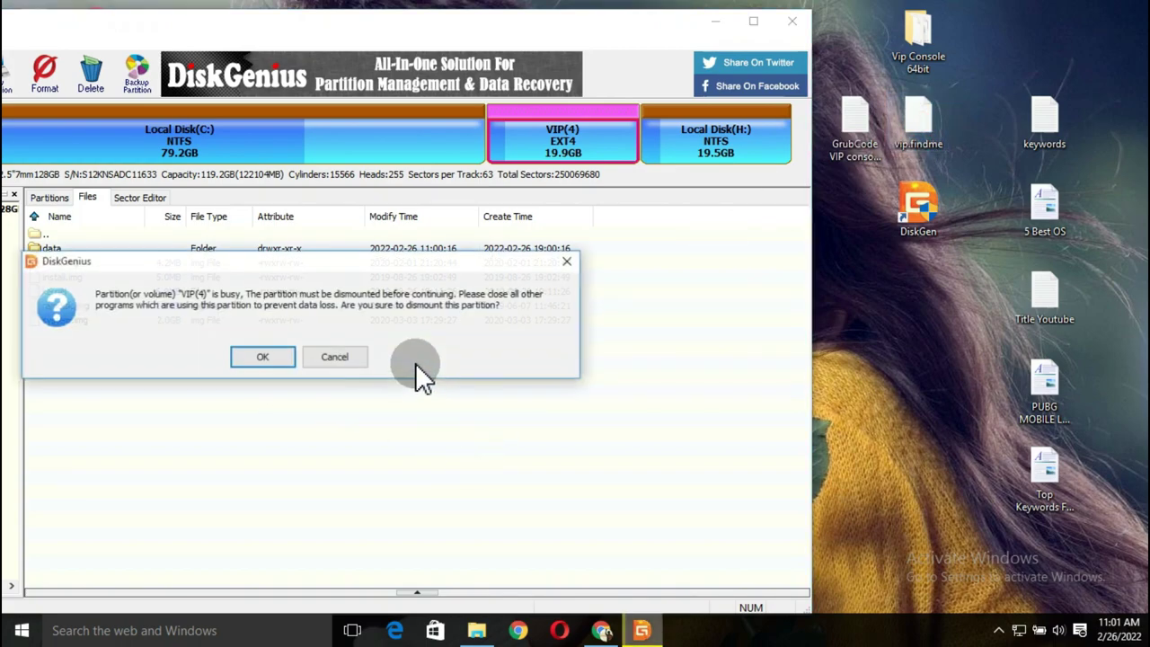
left_click(263, 357)
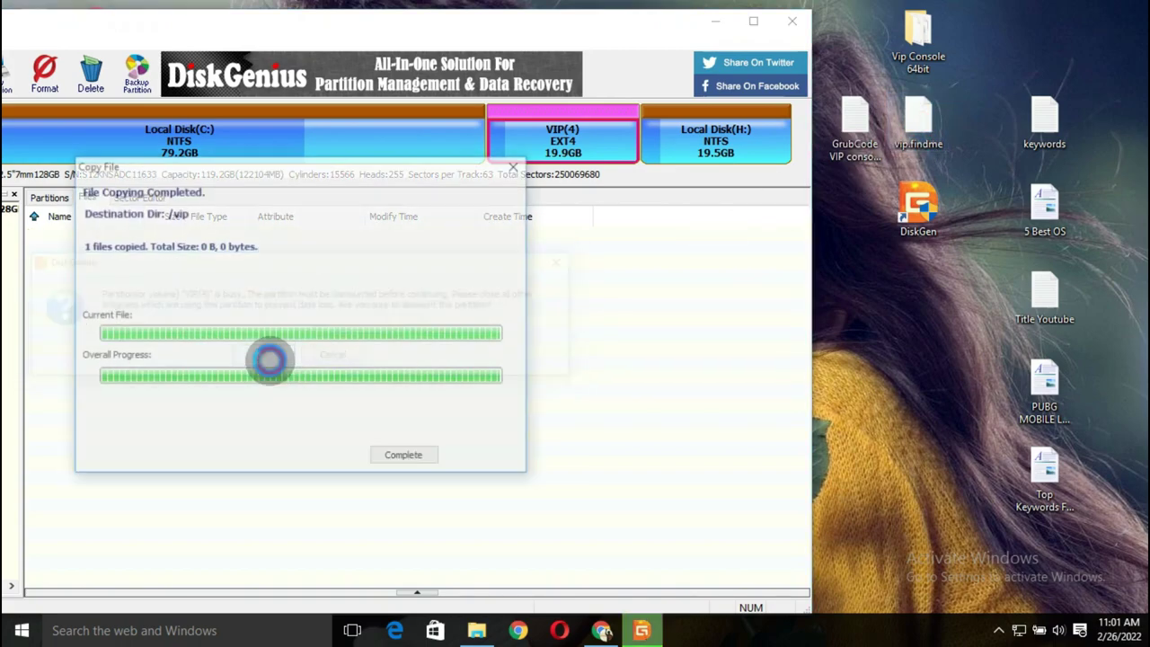
left_click(430, 460)
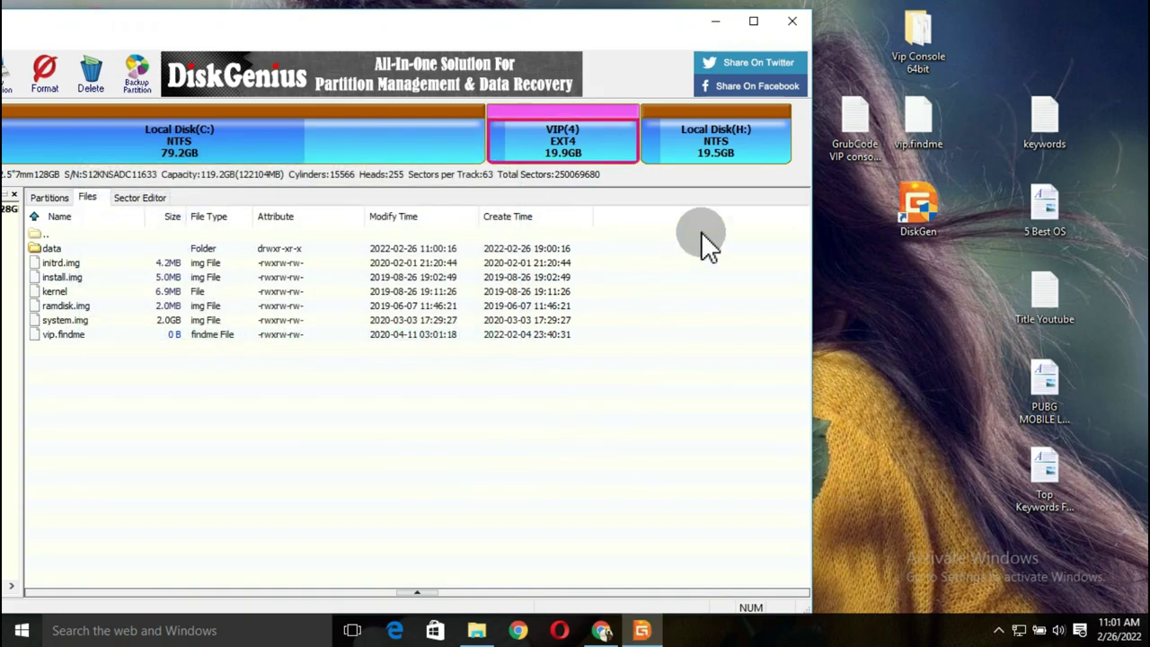
left_click(790, 22)
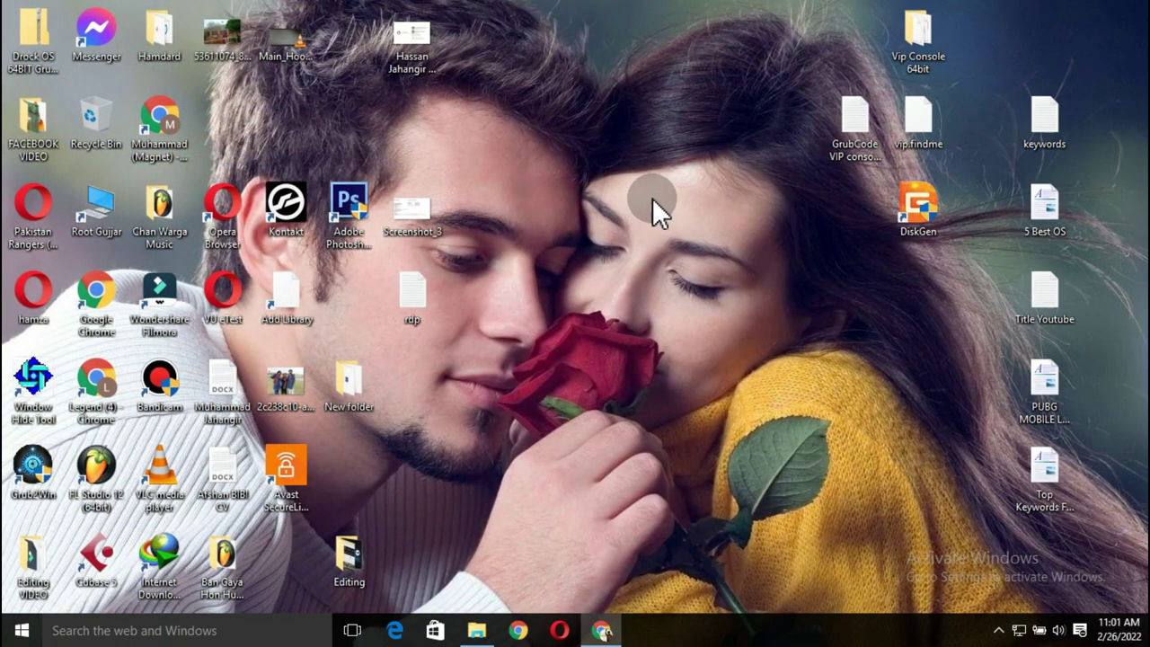
Open the GrubCode VIP console 64bit text file from the desktop and copy its entire contents.
left_click(845, 157)
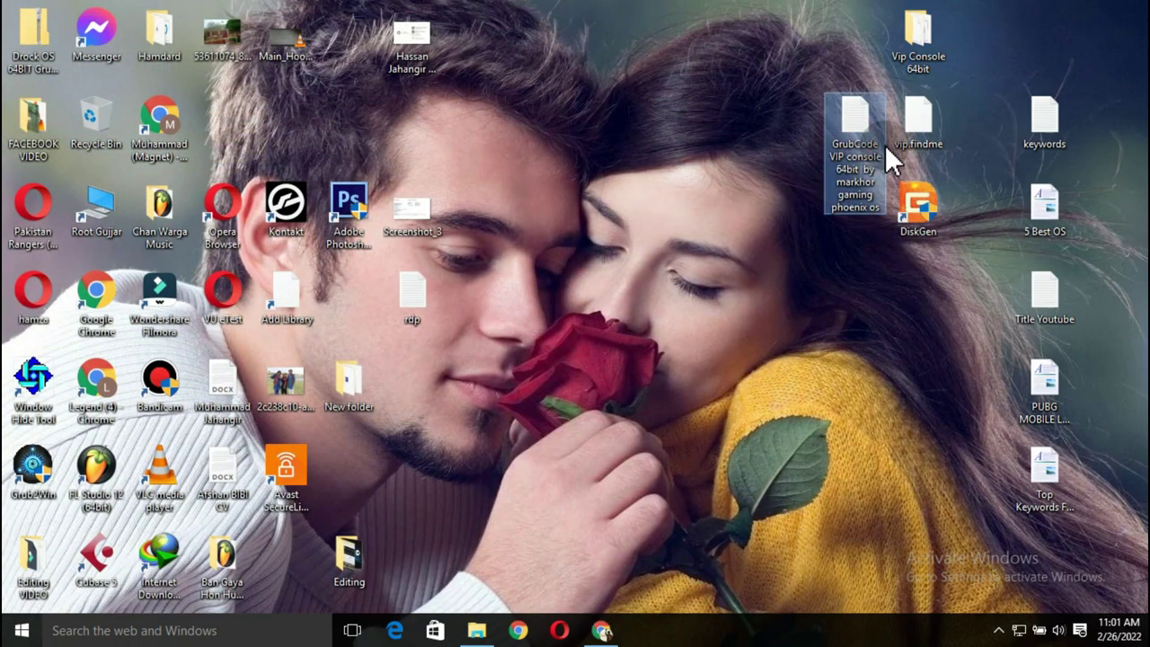
double_click(867, 175)
left_click(687, 303)
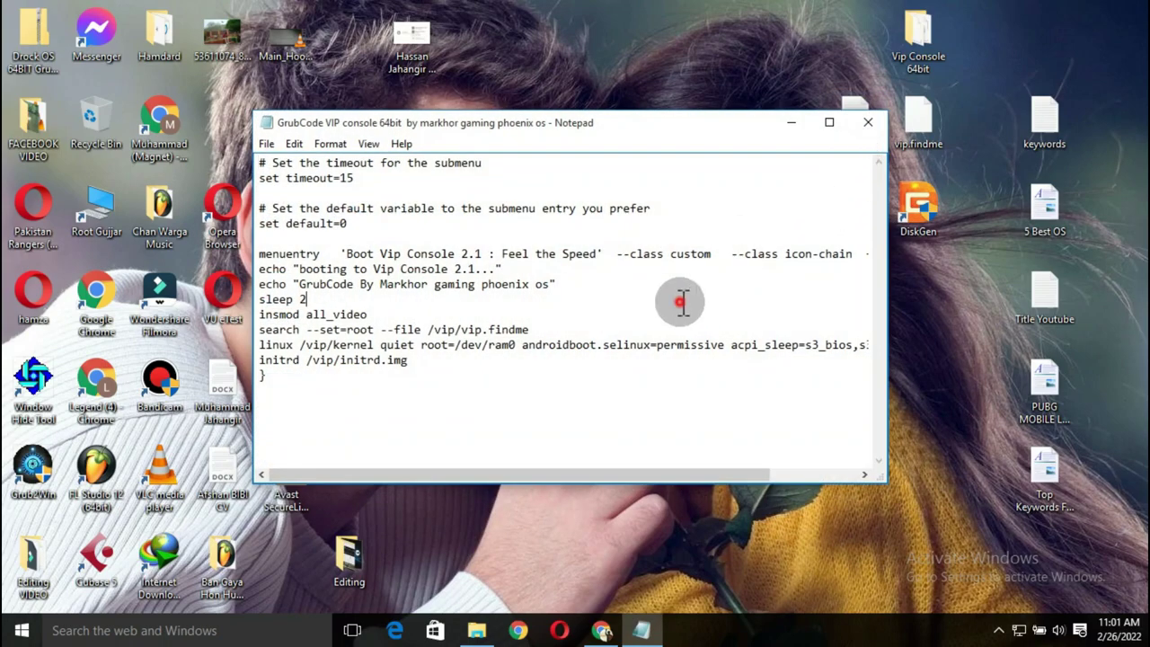
key("ctrl+a")
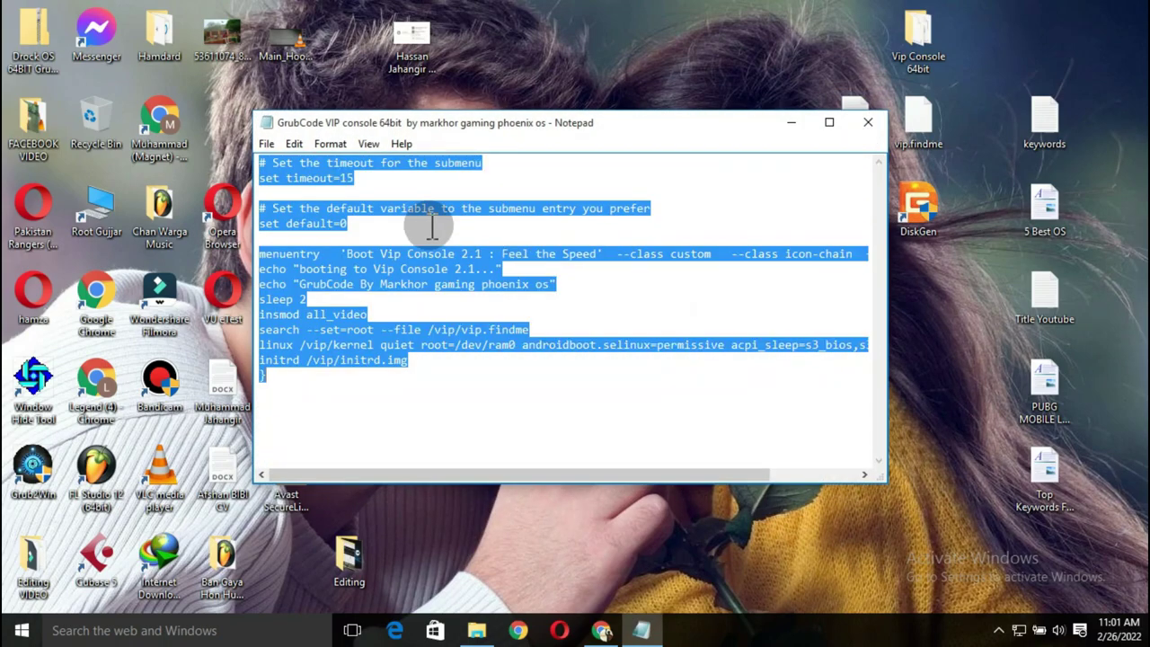
right_click(438, 268)
left_click(469, 316)
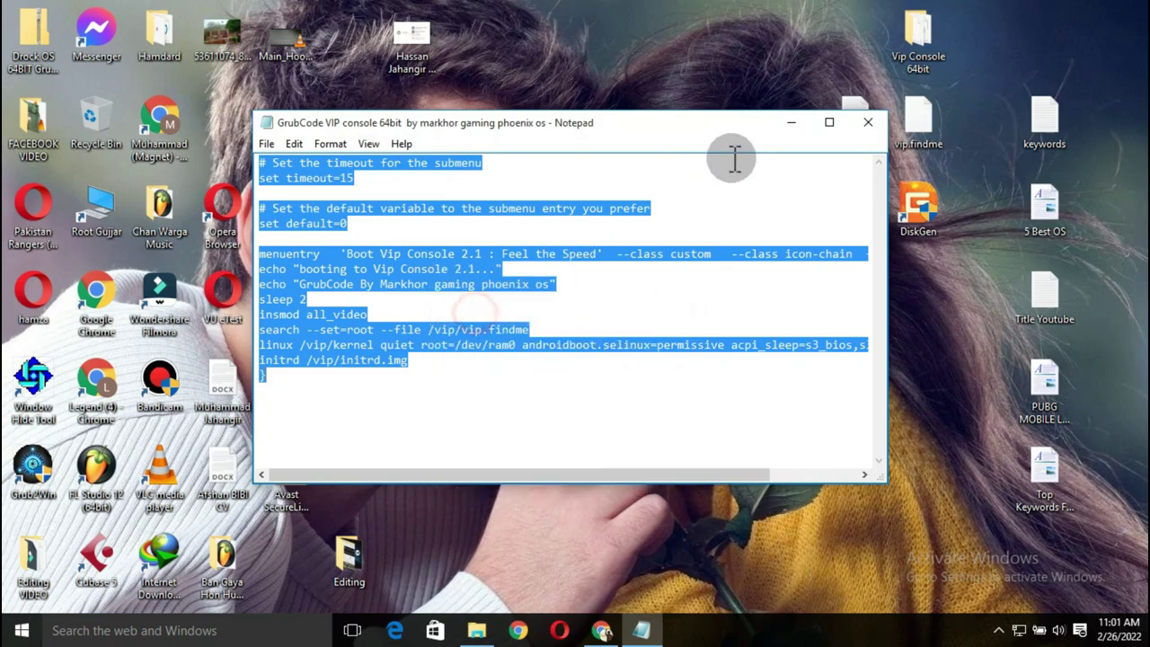
Close the text file, open Grub2Win from the desktop and delete the DROCKOS-2 entry from its boot menu.
left_click(870, 125)
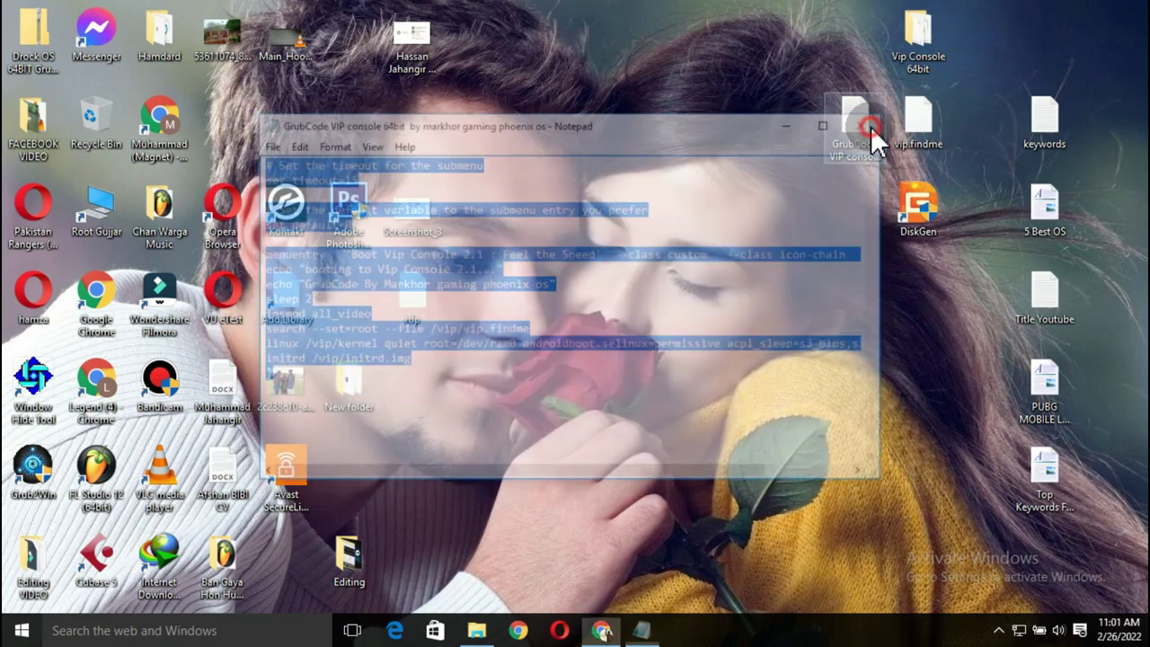
double_click(34, 468)
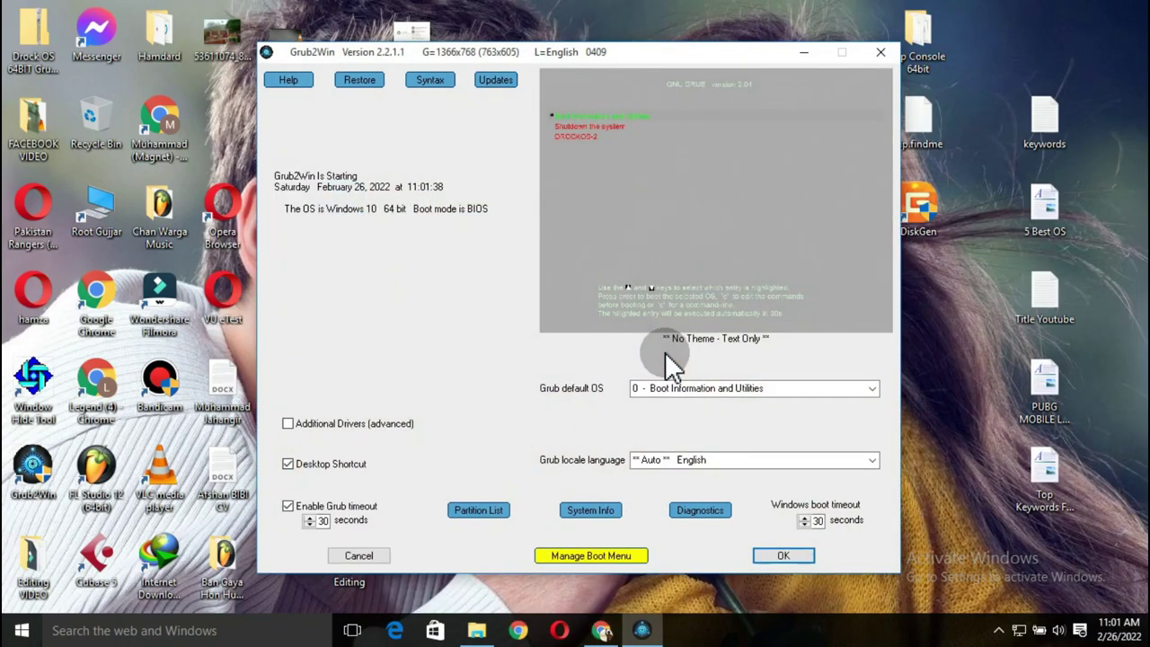
left_click(623, 558)
left_click(288, 283)
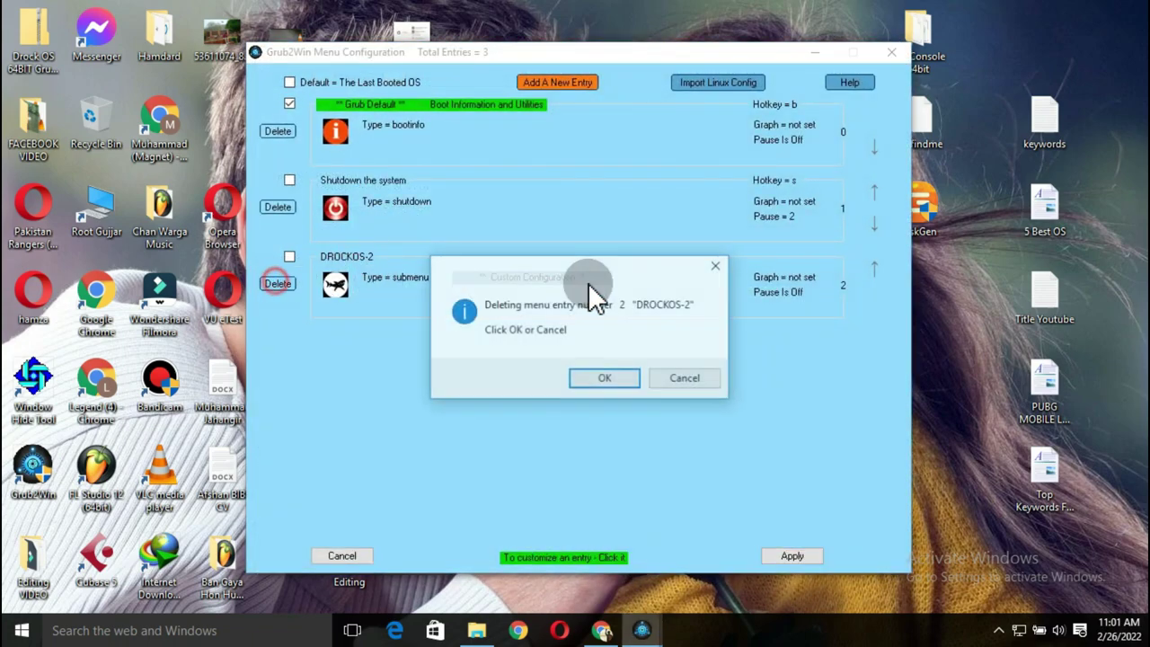
left_click(614, 378)
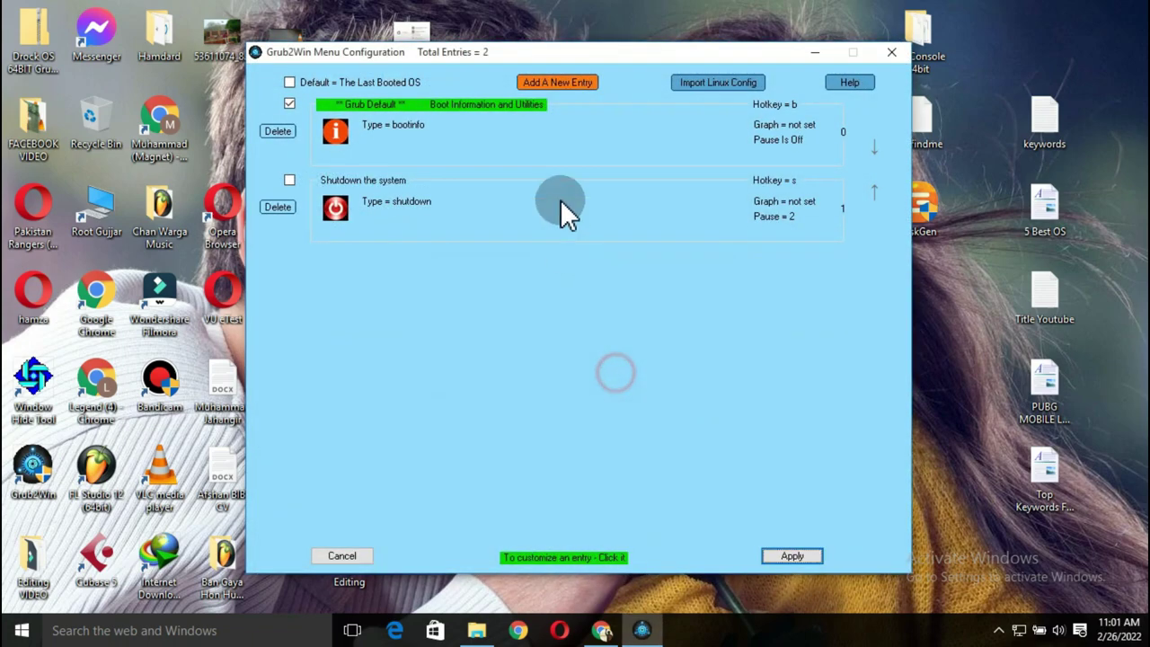
Add a new boot menu entry of type submenu with the title VIP.
left_click(549, 84)
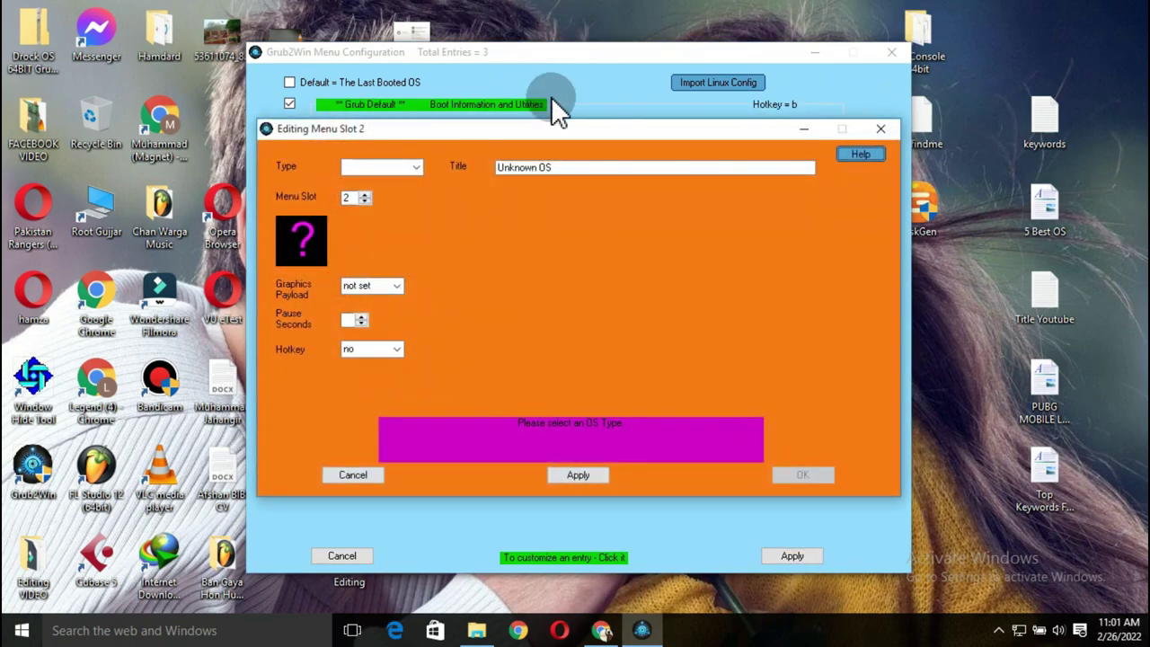
left_click_drag(538, 129, 616, 105)
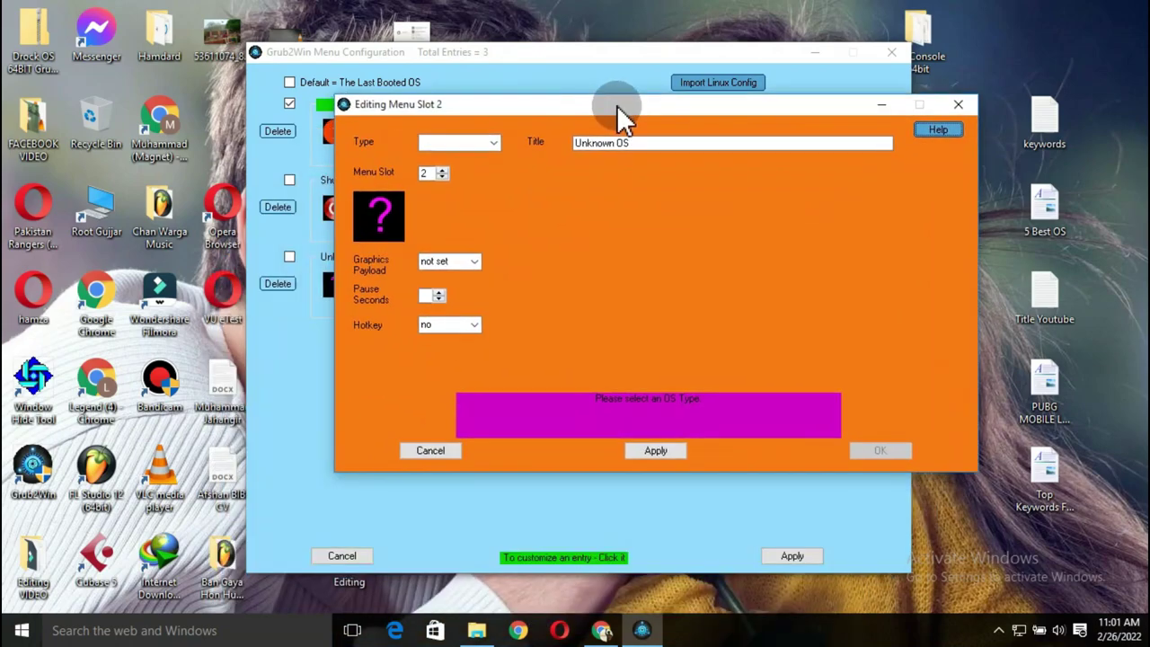
left_click(495, 143)
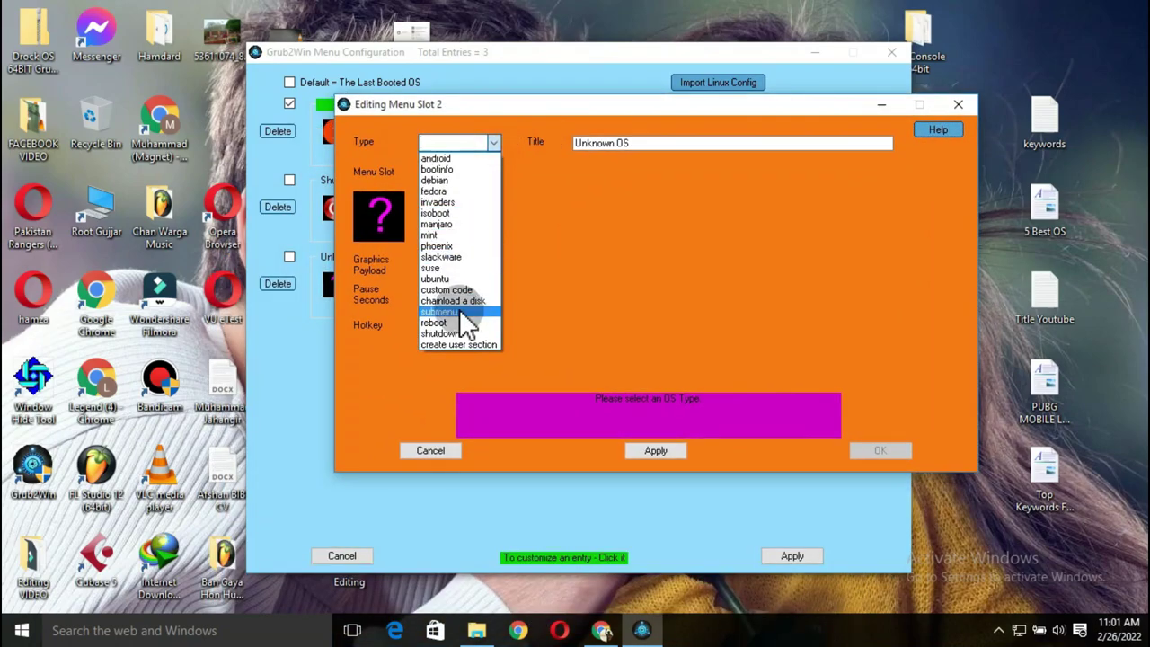
left_click(460, 312)
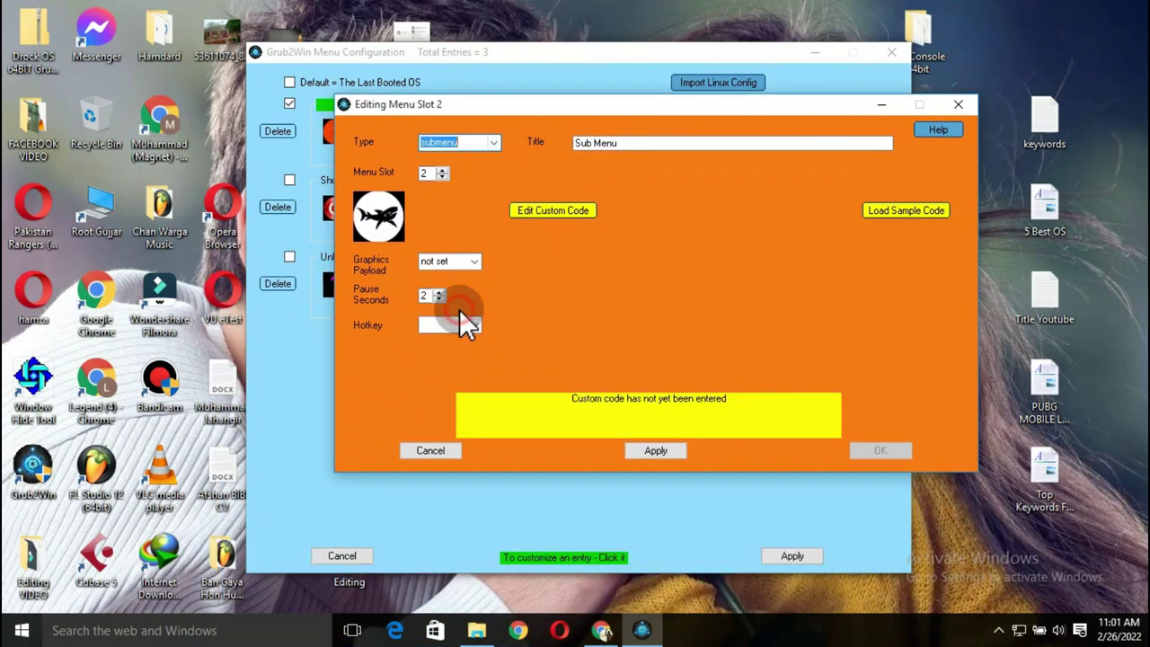
left_click(635, 143)
double_click(638, 144)
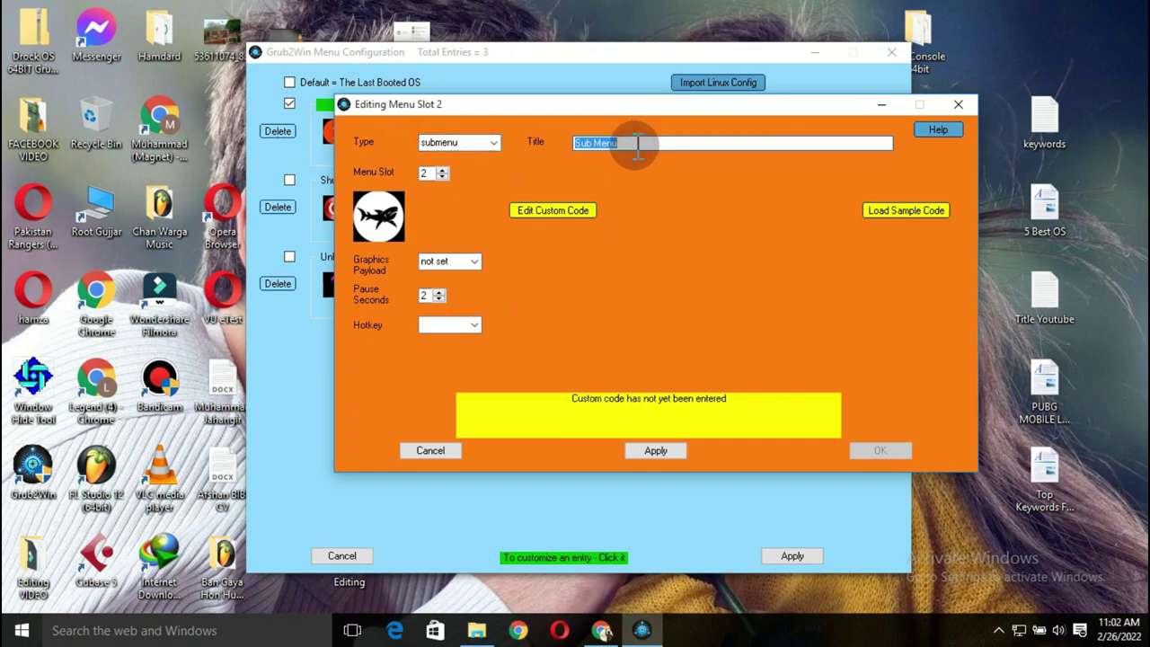
type("VIP")
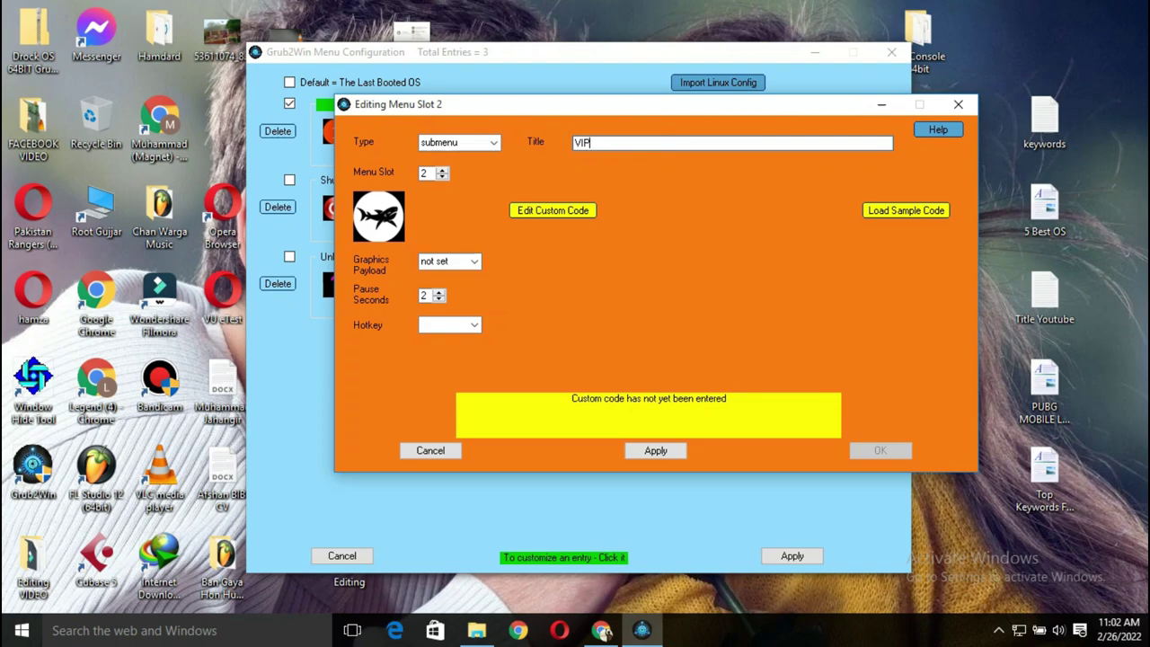
Paste the copied GRUB code as the VIP entry's custom code, save it and apply the entry.
left_click(540, 213)
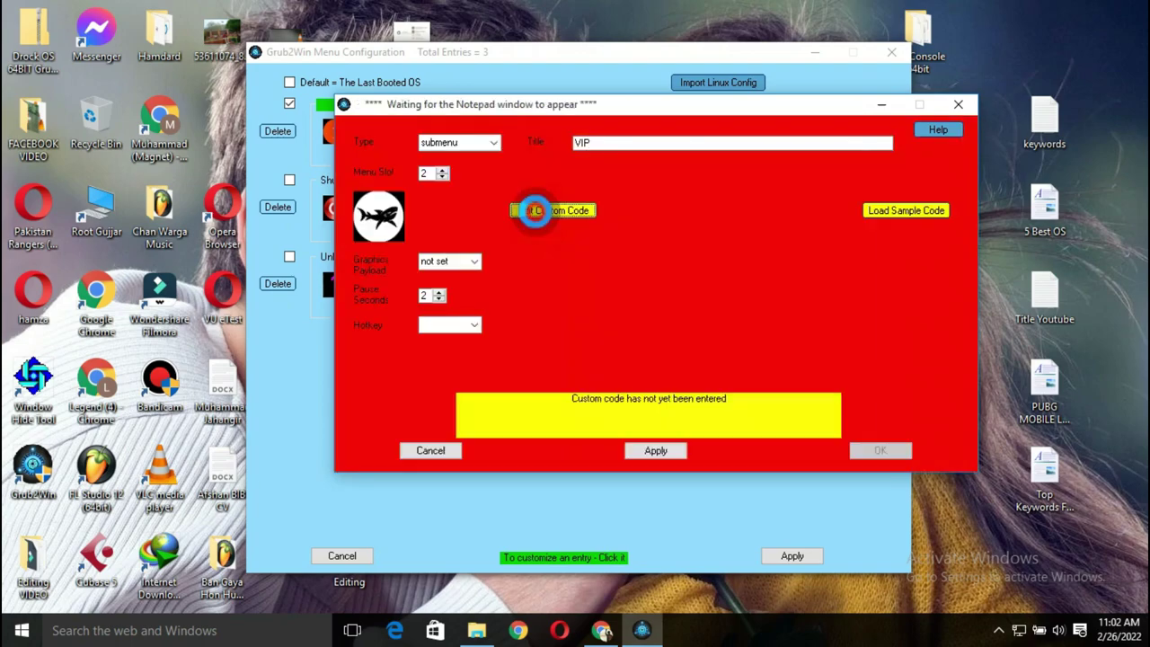
right_click(491, 186)
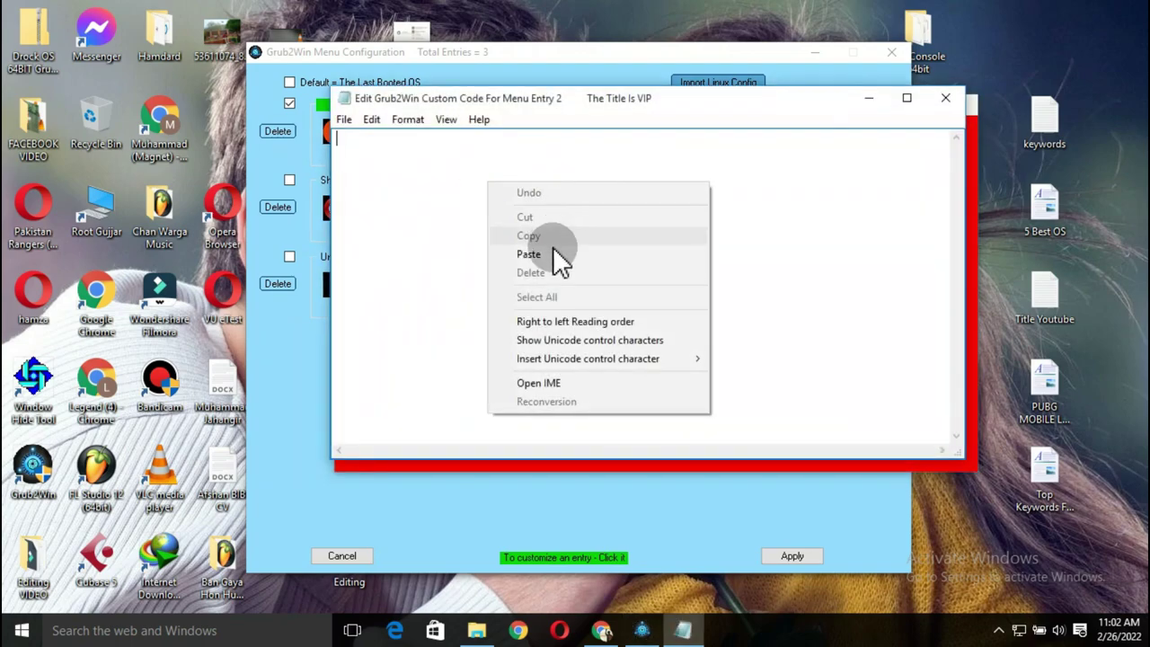
left_click(548, 255)
left_click(945, 98)
left_click(552, 325)
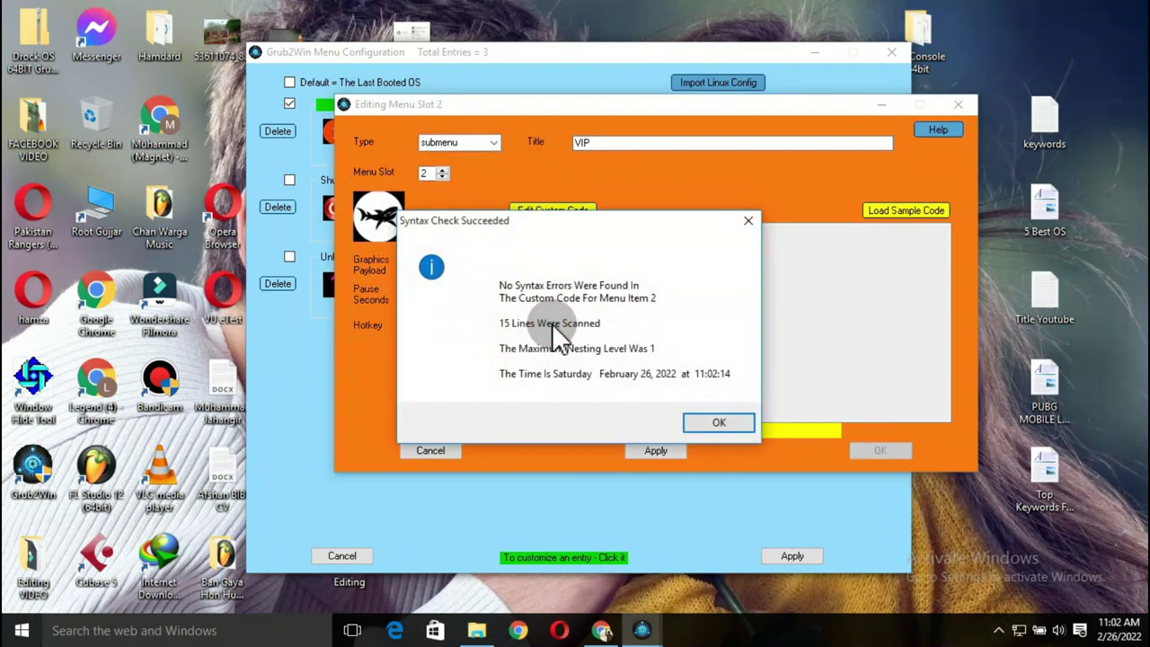
left_click(722, 422)
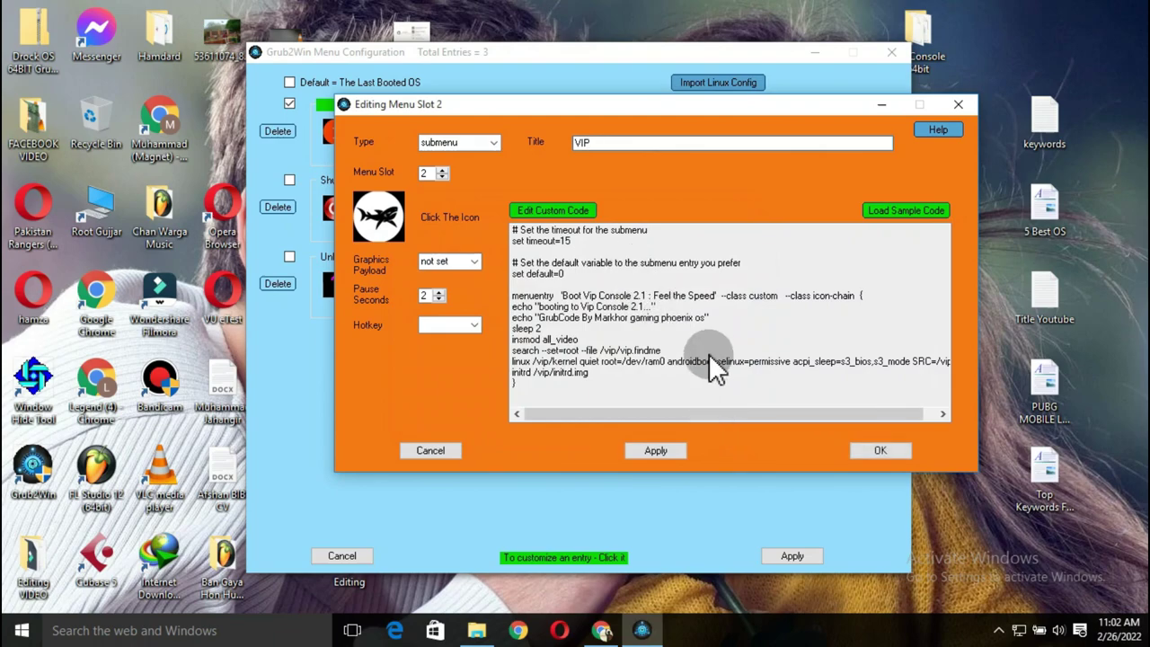
left_click(674, 451)
left_click(864, 454)
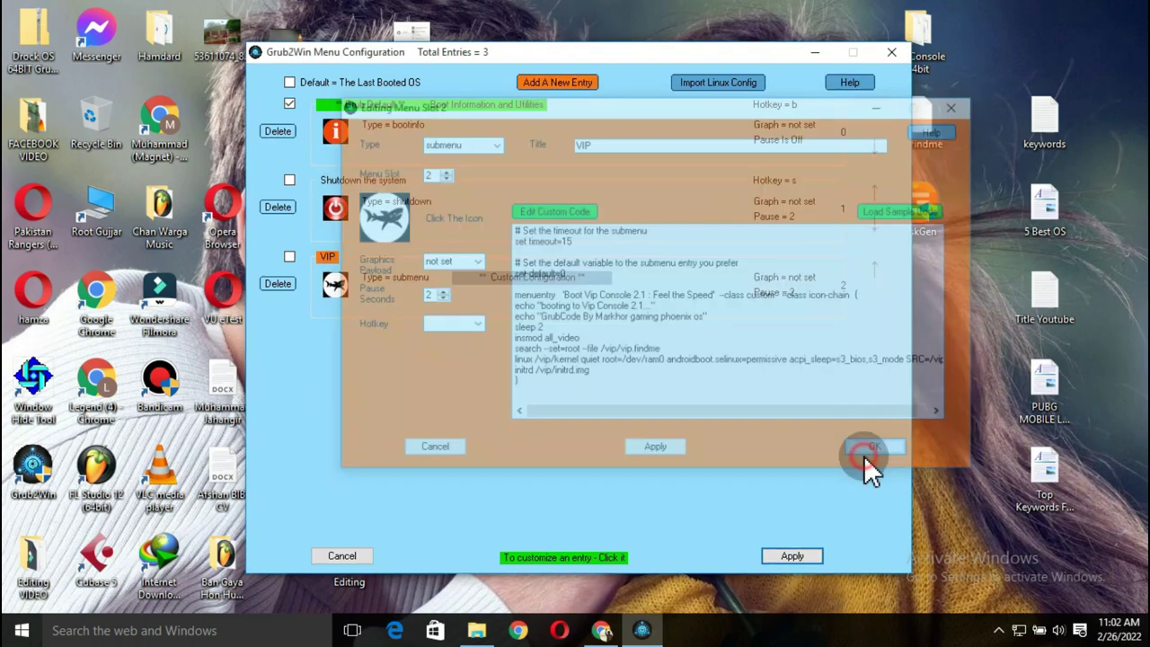
Make VIP the default GRUB entry, apply the boot menu configuration and close Grub2Win.
left_click(288, 258)
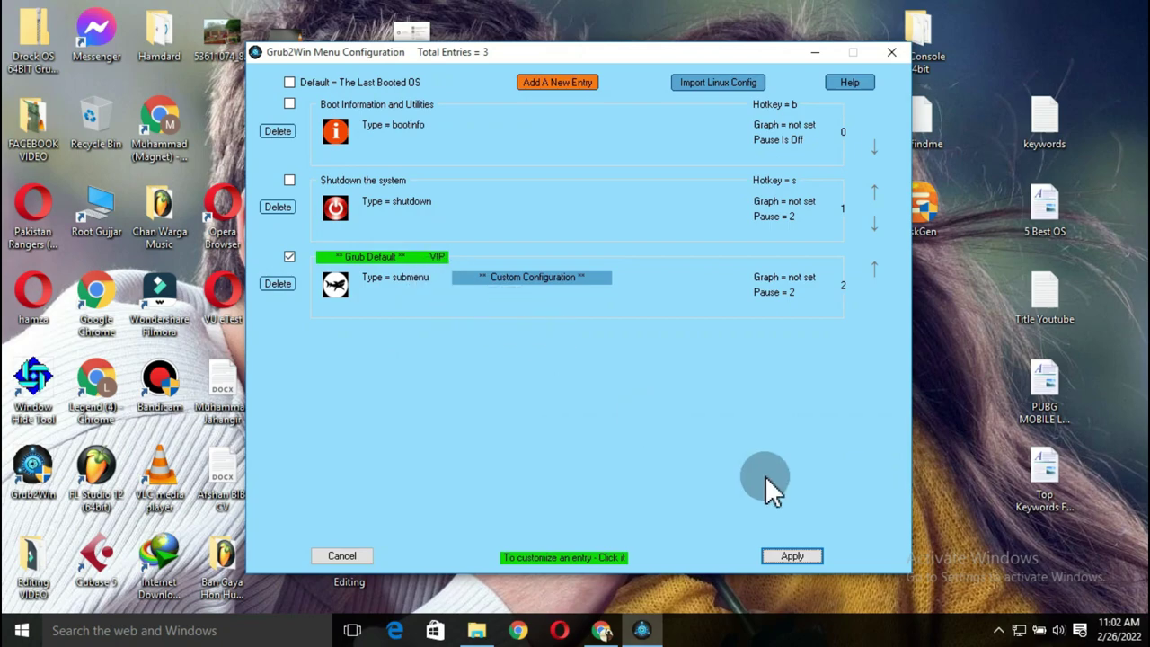
left_click(793, 557)
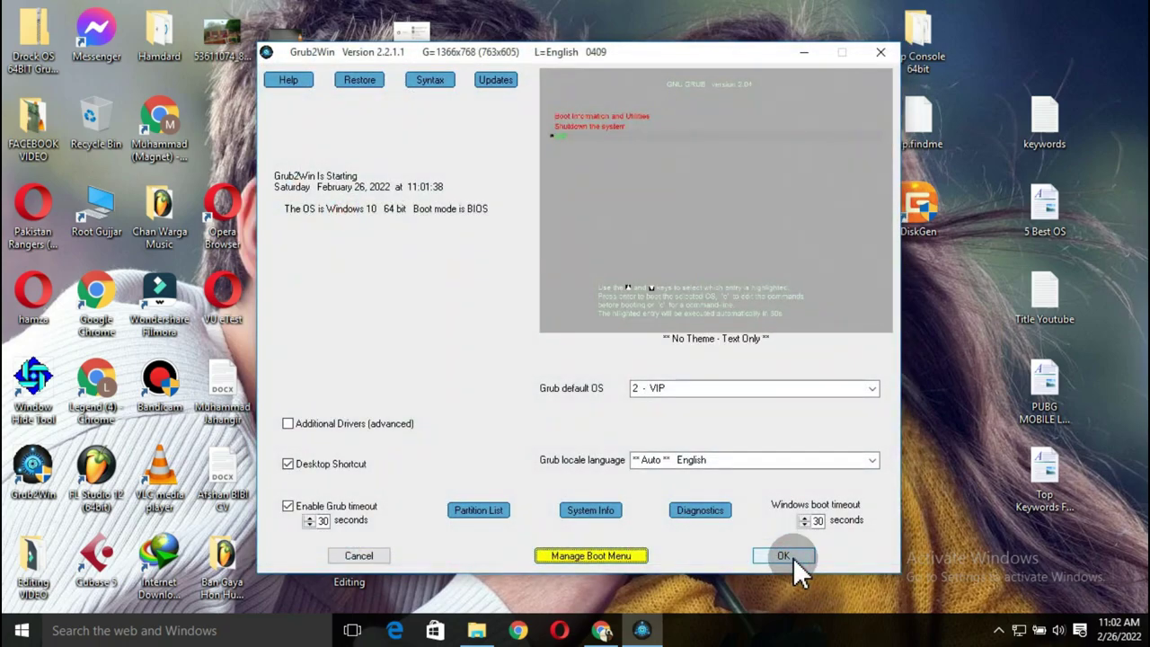
left_click(785, 556)
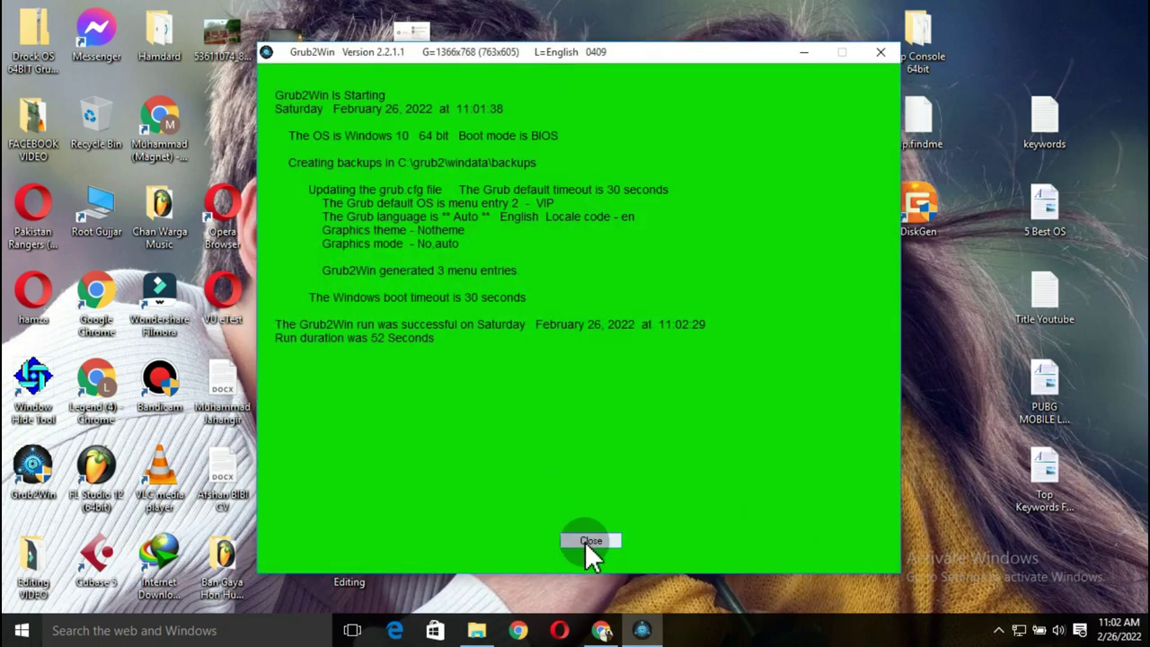
left_click(590, 542)
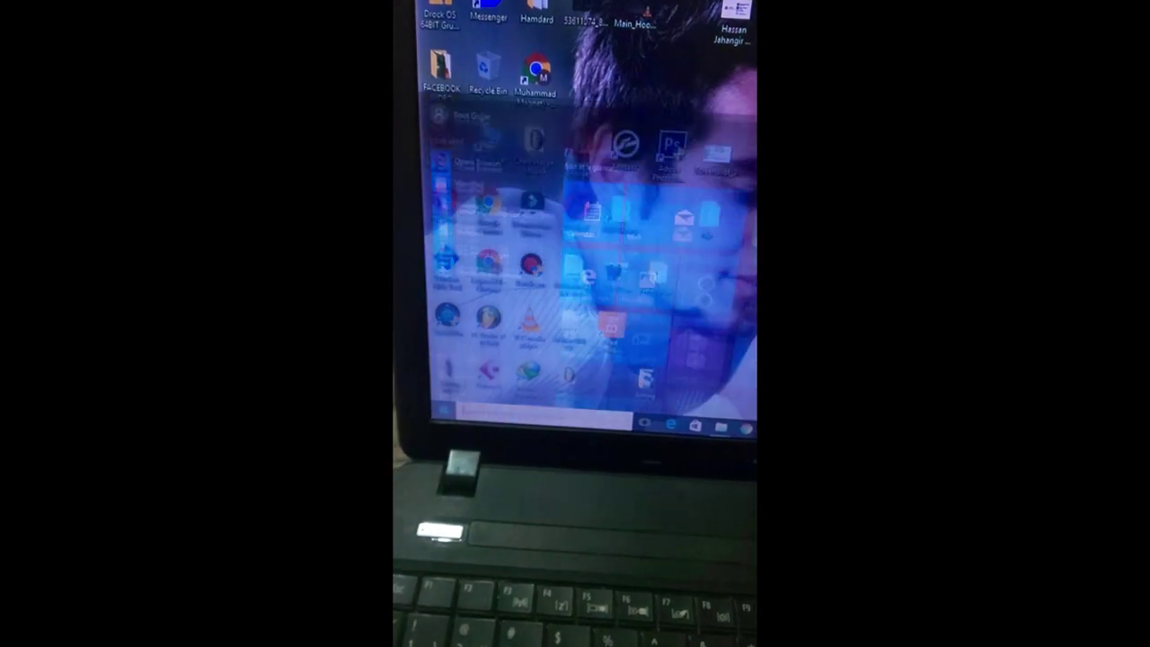
left_click(445, 364)
left_click(485, 360)
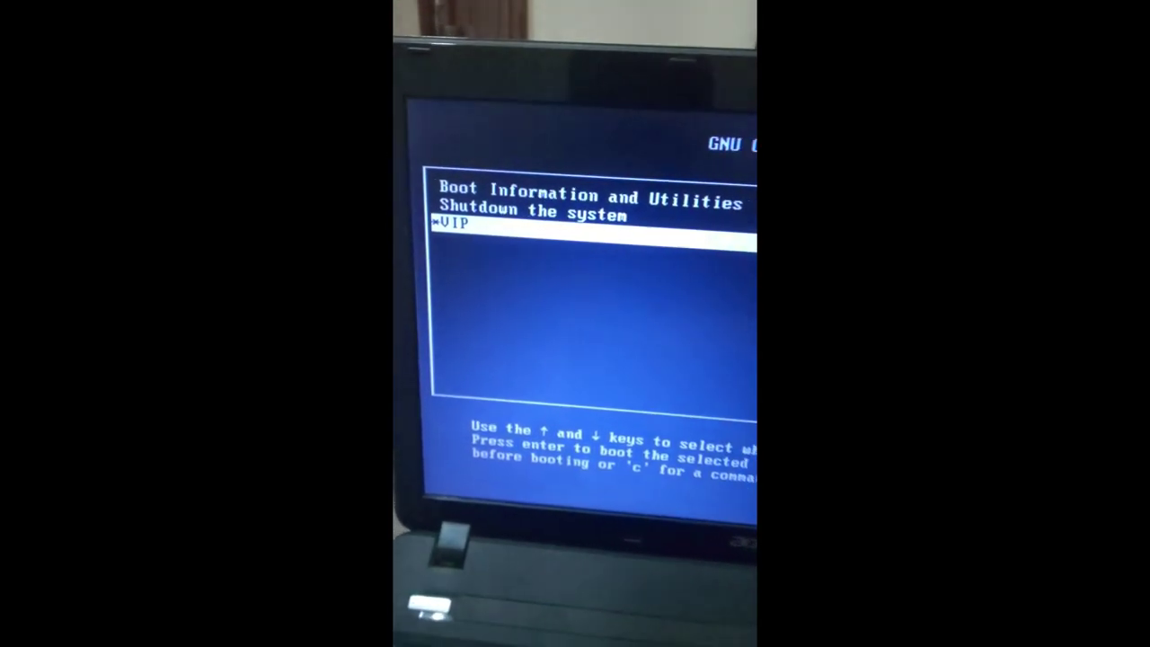
key("Return")
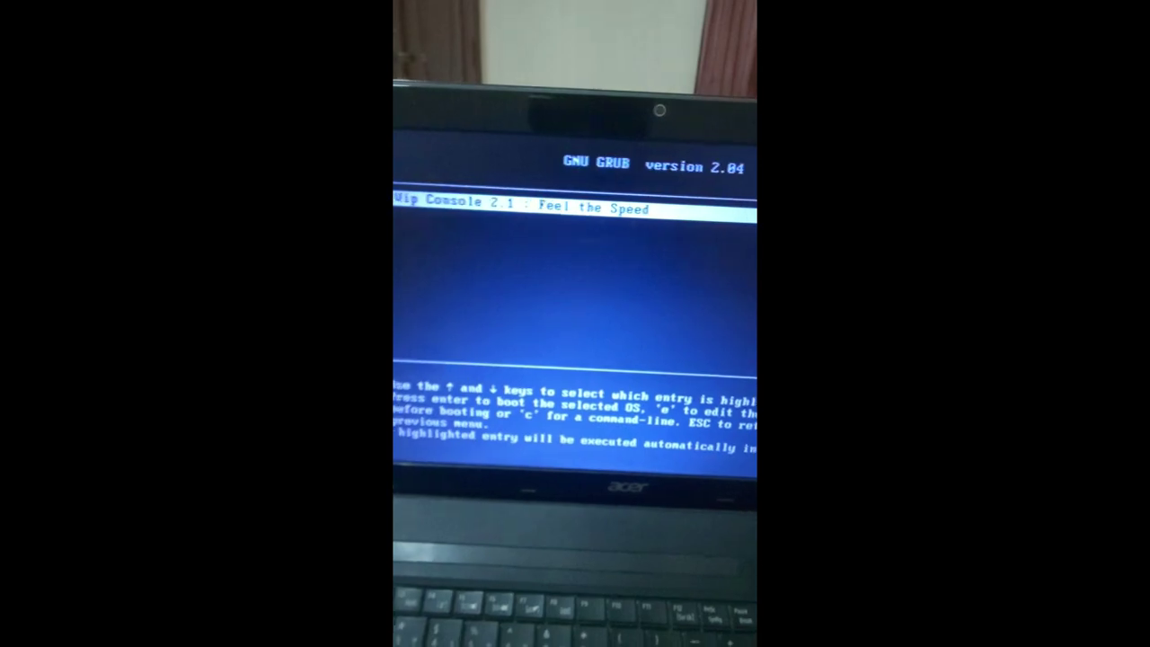
key("Return")
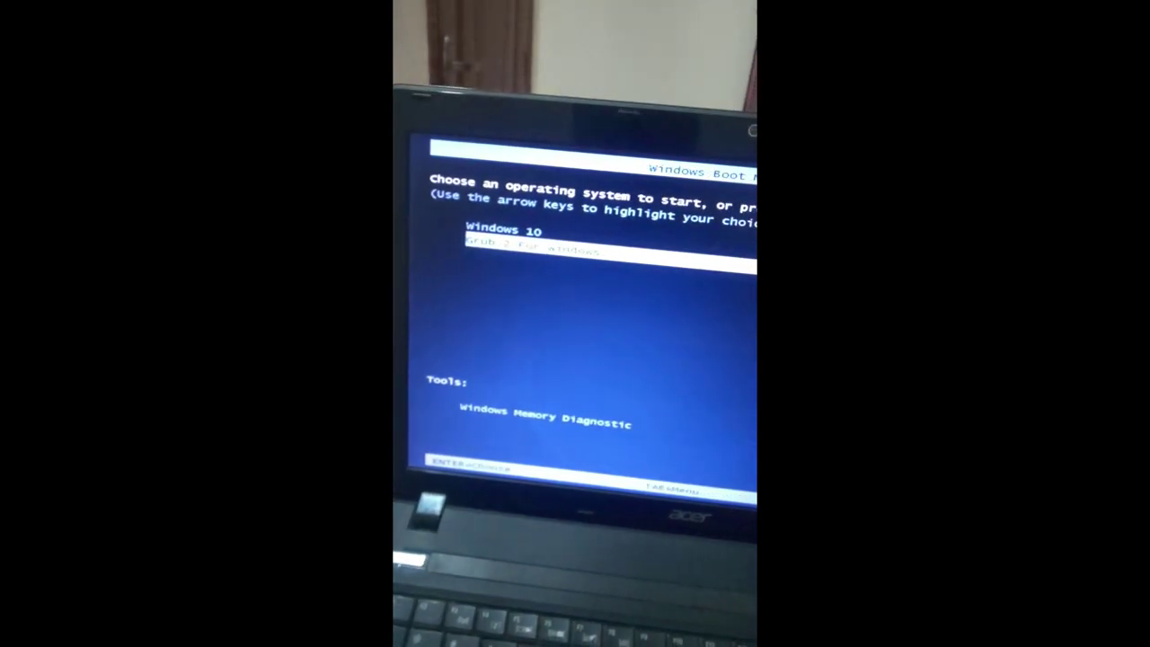
key("Return")
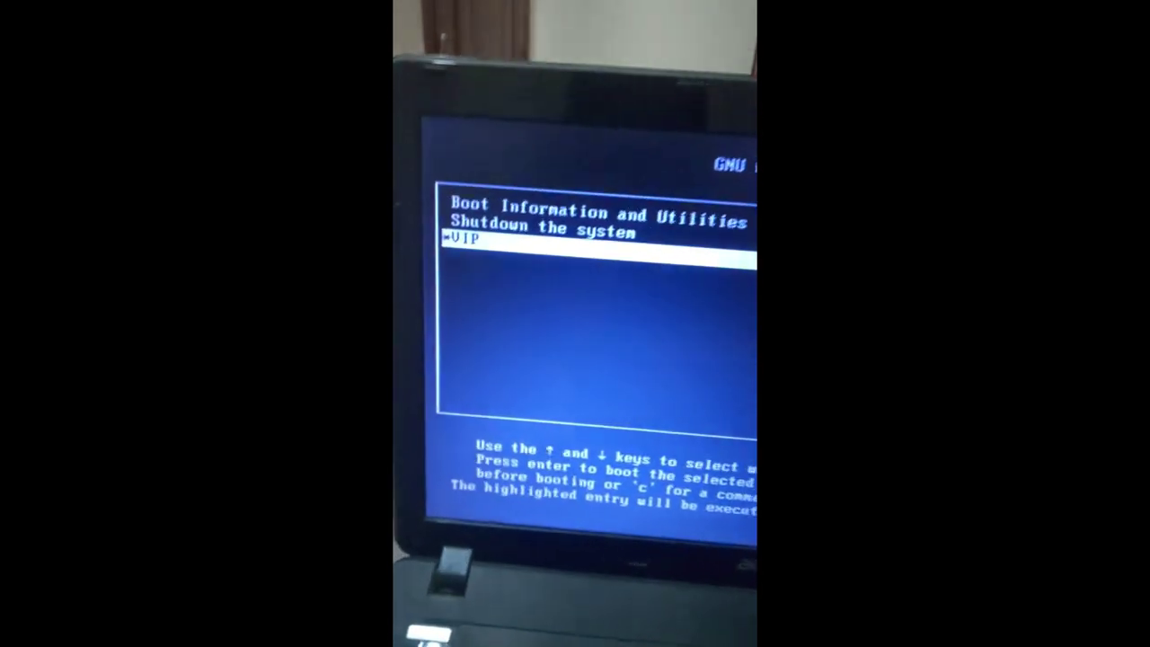
key("Return")
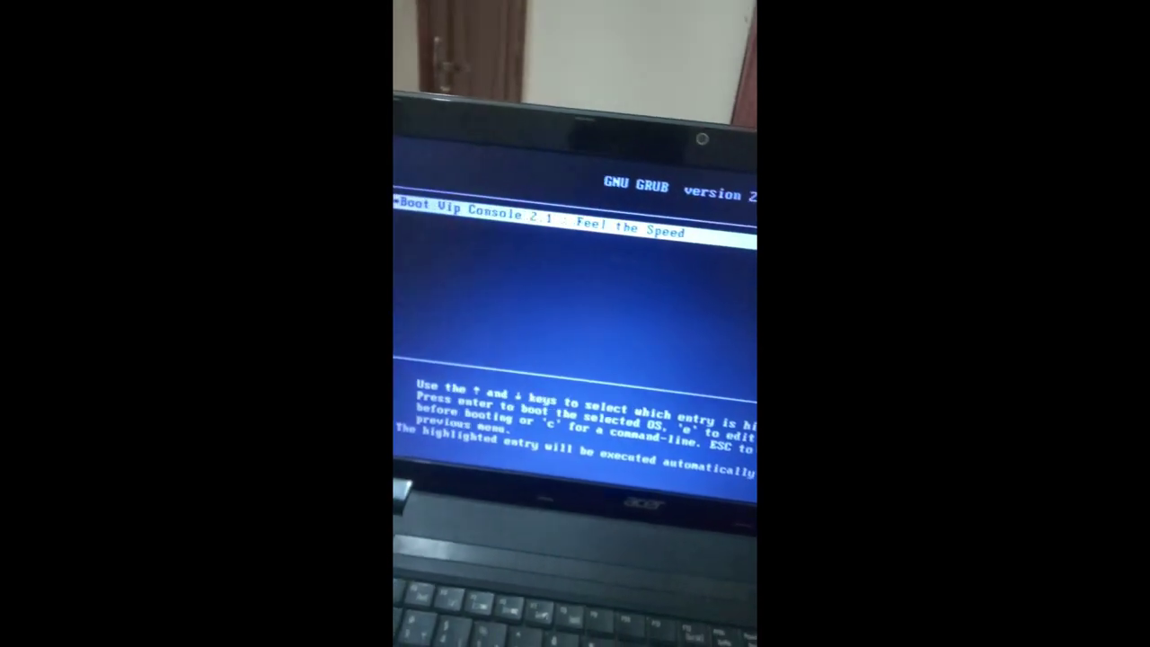
key("Return")
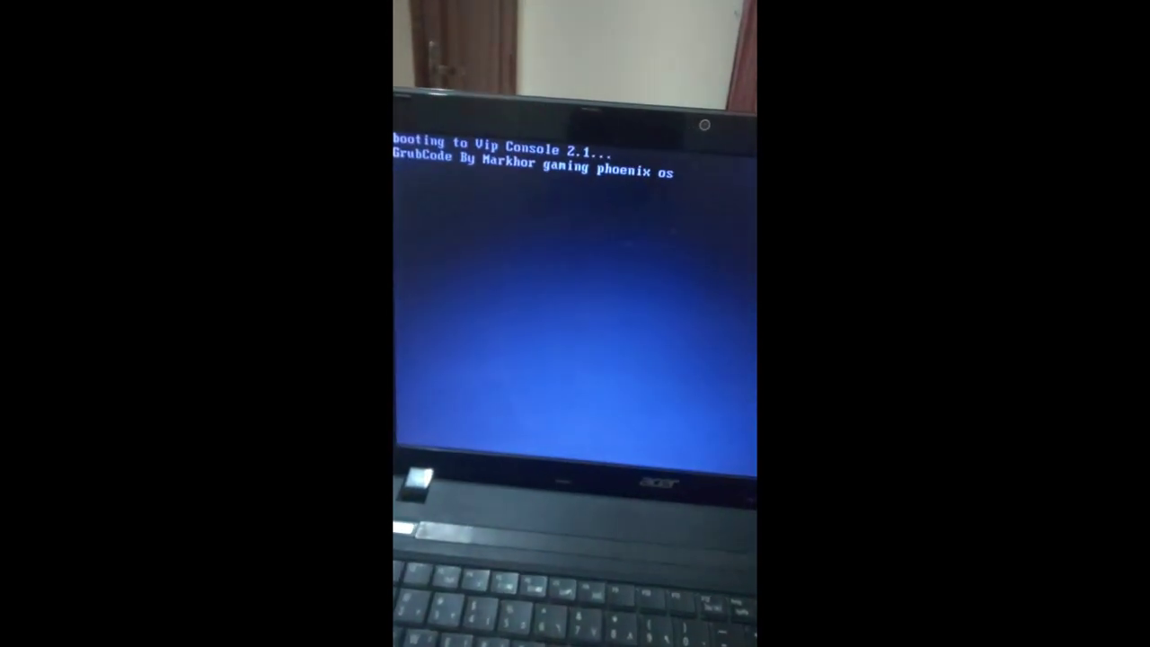